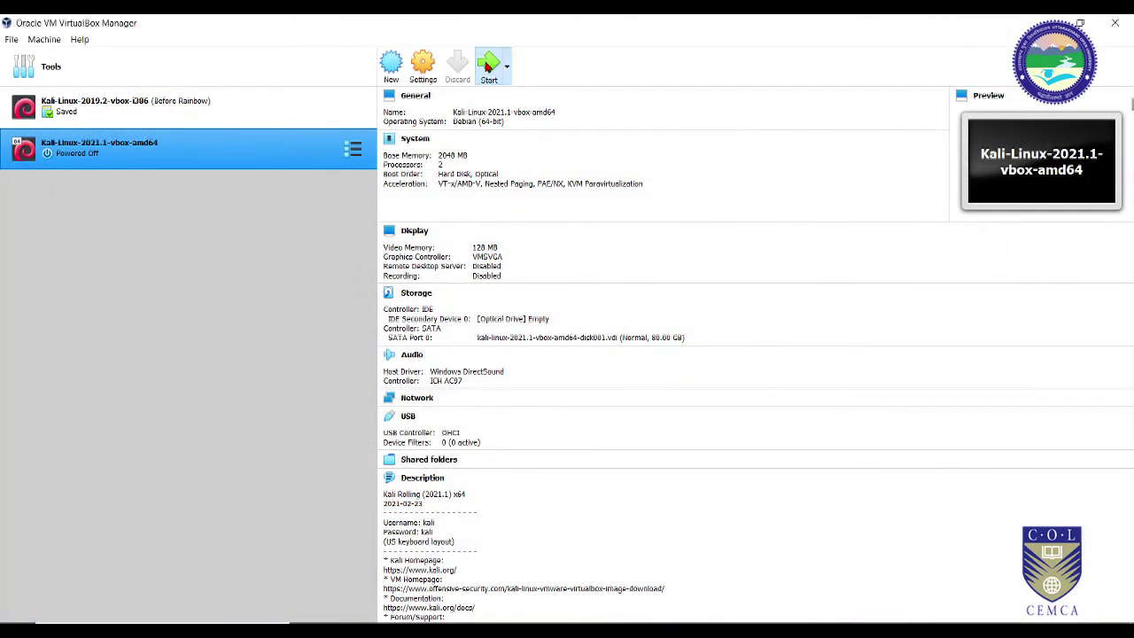
Step: Start the Kali-Linux-2021.1 VM, boot past GRUB, and log in with the Kali account credentials
left_click(488, 66)
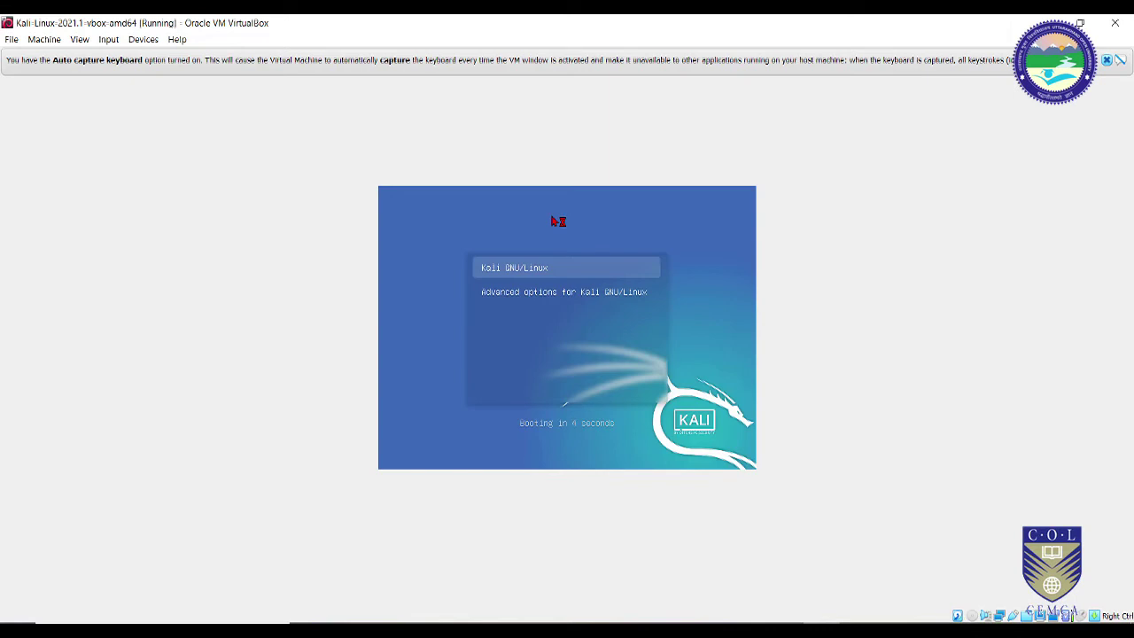
key("Return")
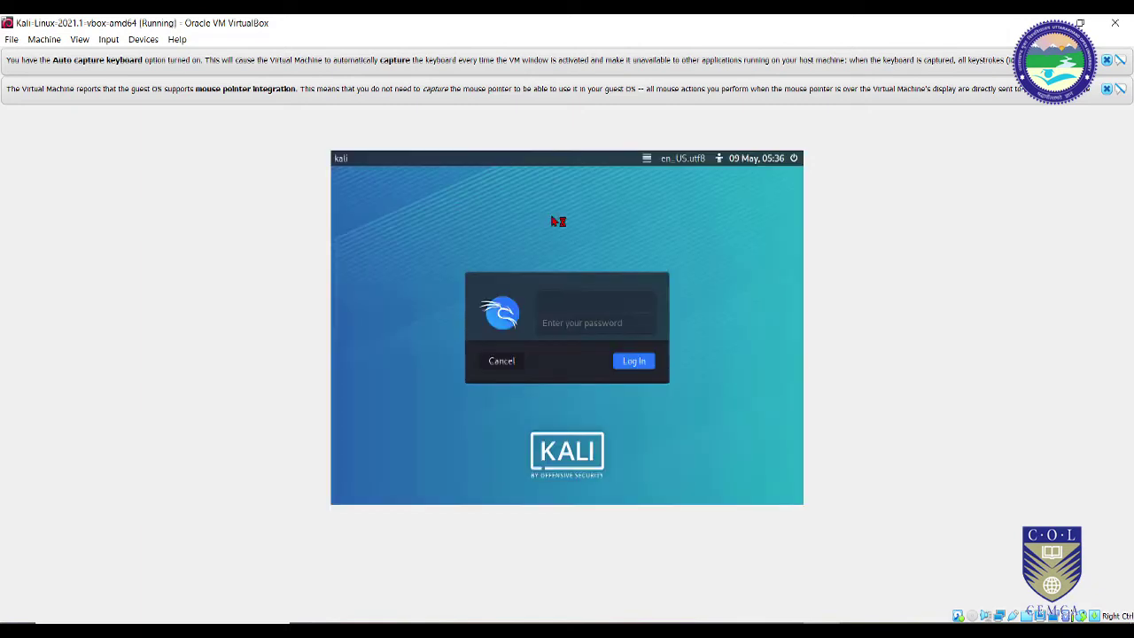
type("kali")
key("Tab")
type("kali")
key("Return")
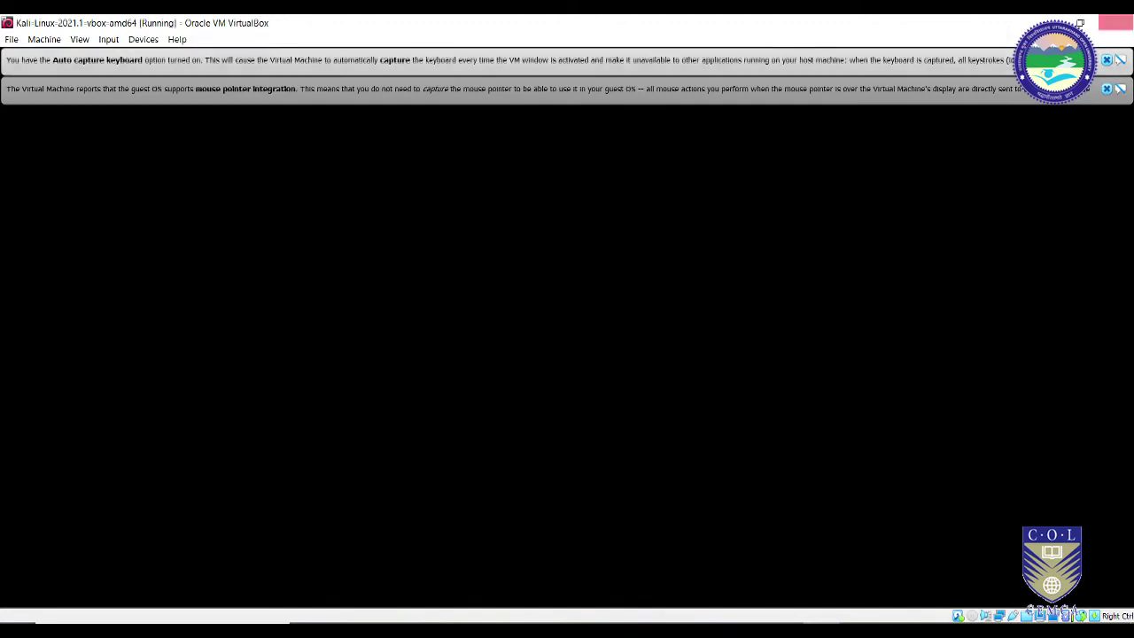
Step: Close the mouse-integration and keyboard auto-capture notification bars while the Kali desktop loads
left_click(1106, 89)
left_click(1104, 61)
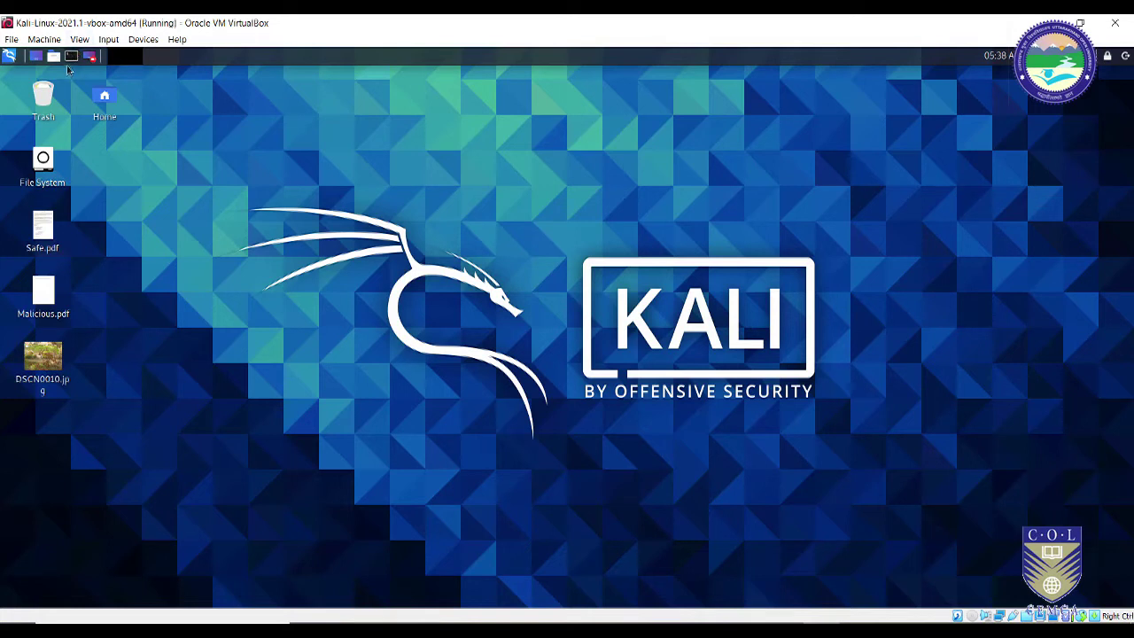
Step: Open a terminal and run whois with no arguments to print its usage
key("ctrl+alt+t")
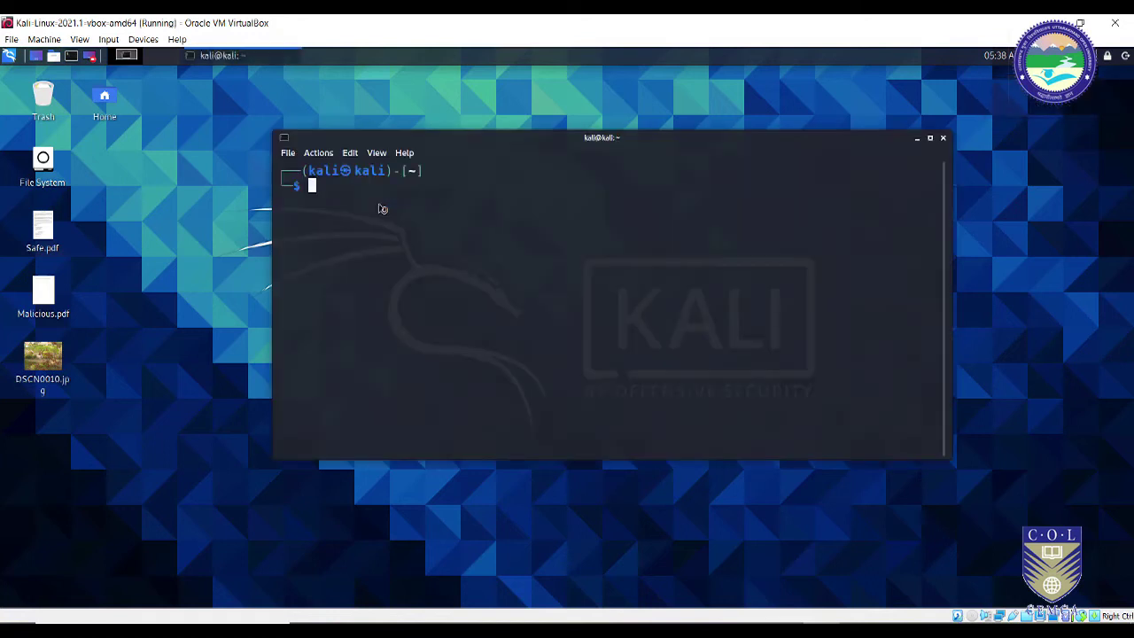
type("whois")
key("Return")
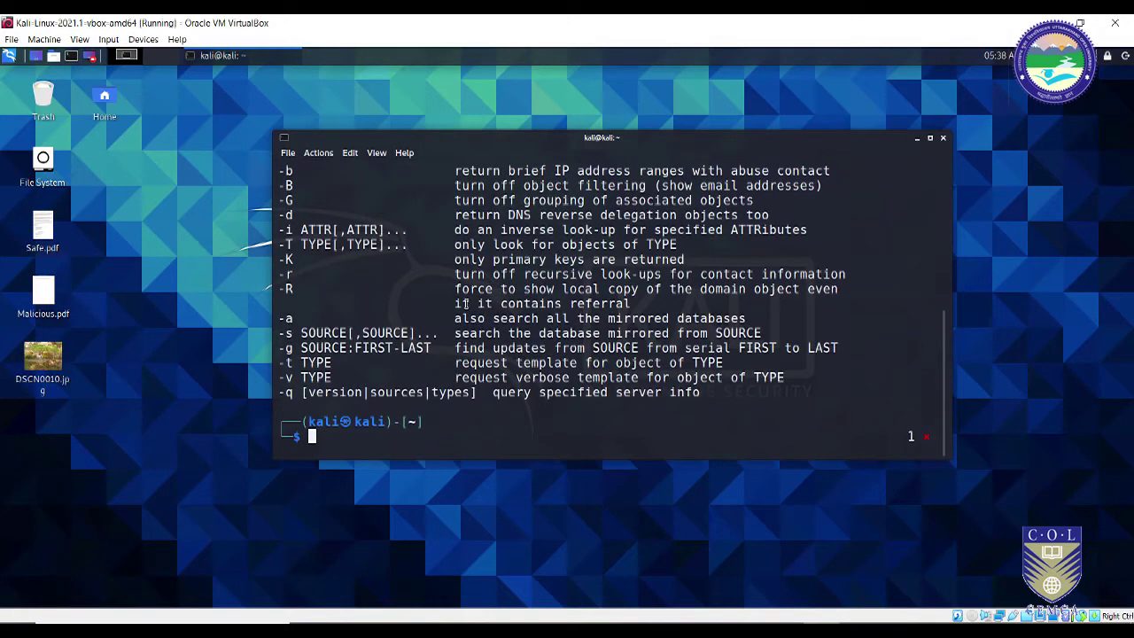
Step: Scroll through the whois usage and option list, briefly highlighting the whois command name
scroll(483, 364, "up", 6)
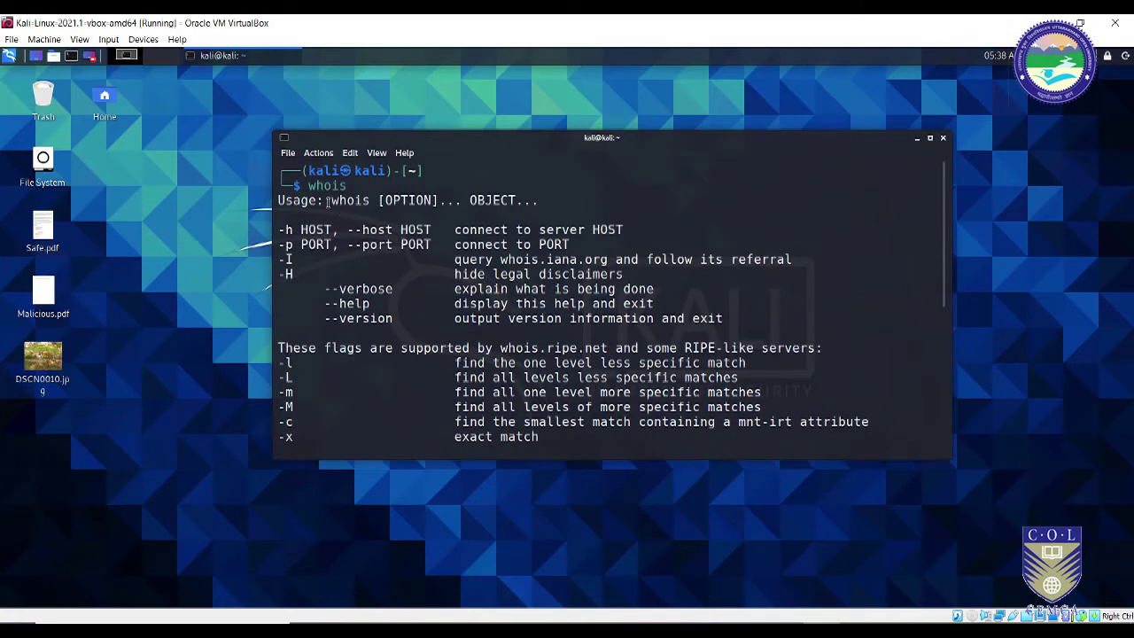
left_click_drag(332, 202, 370, 202)
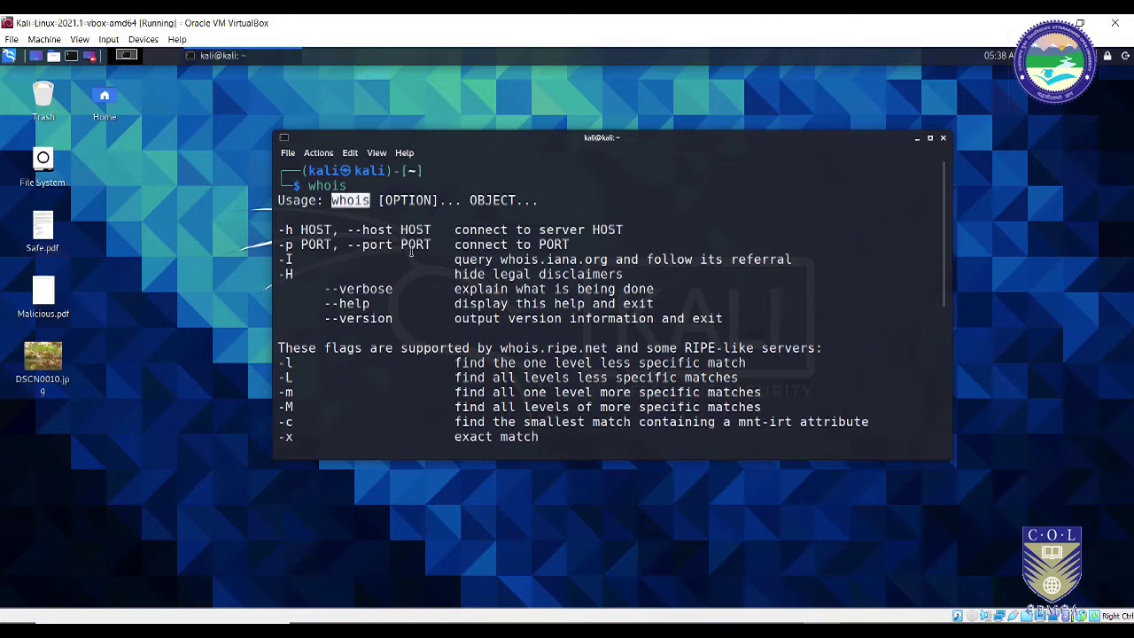
left_click(387, 362)
scroll(384, 361, "down", 2)
scroll(517, 393, "down", 1)
scroll(518, 387, "up", 3)
scroll(516, 389, "down", 6)
scroll(511, 391, "up", 2)
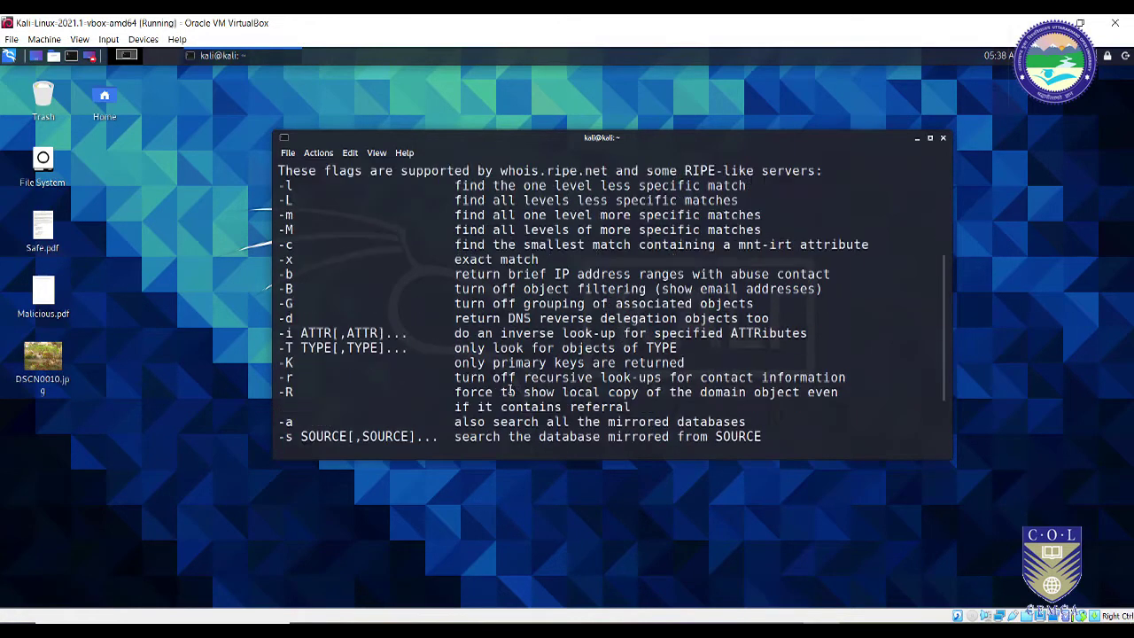
scroll(511, 391, "up", 1)
scroll(511, 390, "up", 3)
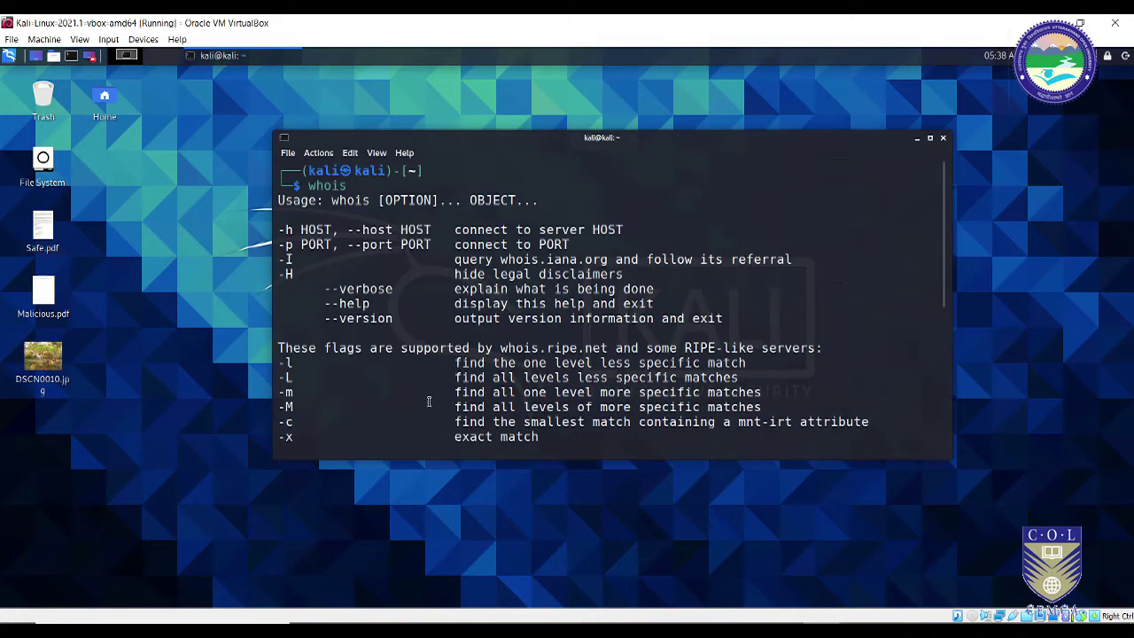
scroll(430, 392, "down", 6)
Step: Run 'whois google.co.in' and scroll back to highlight the Domain Name line
type("whois ")
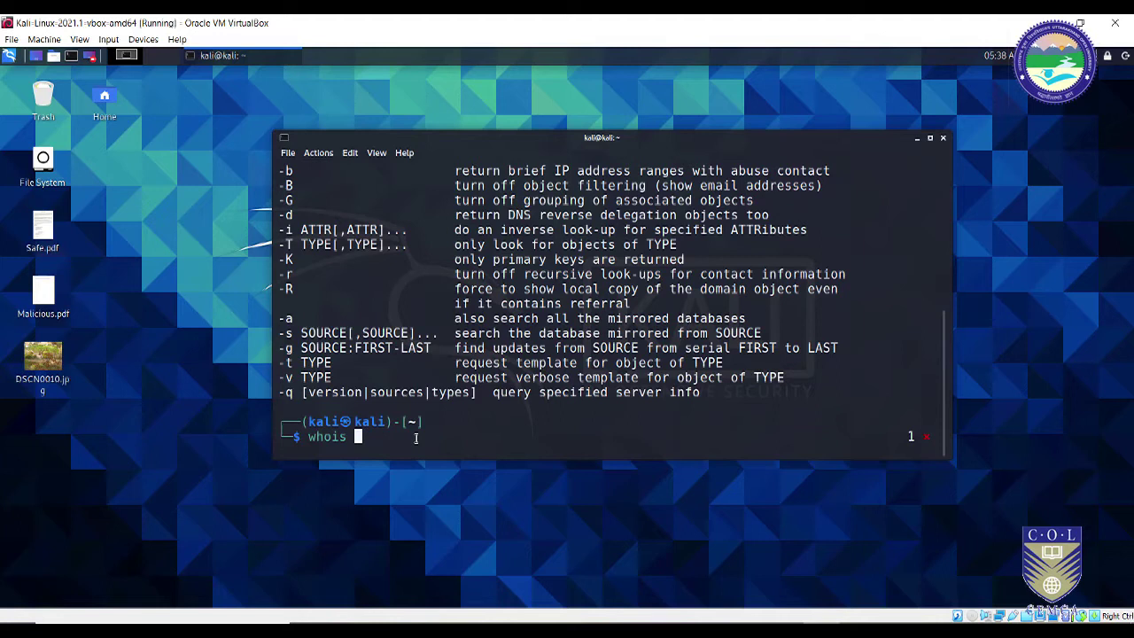
type("google.co.in")
key("Return")
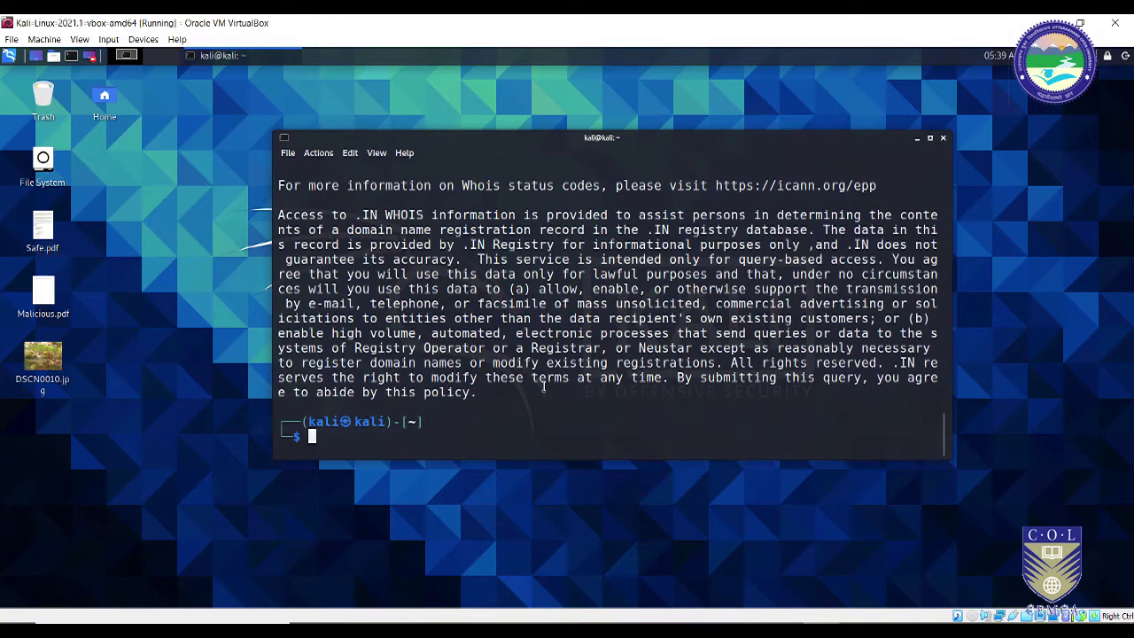
scroll(553, 387, "up", 4)
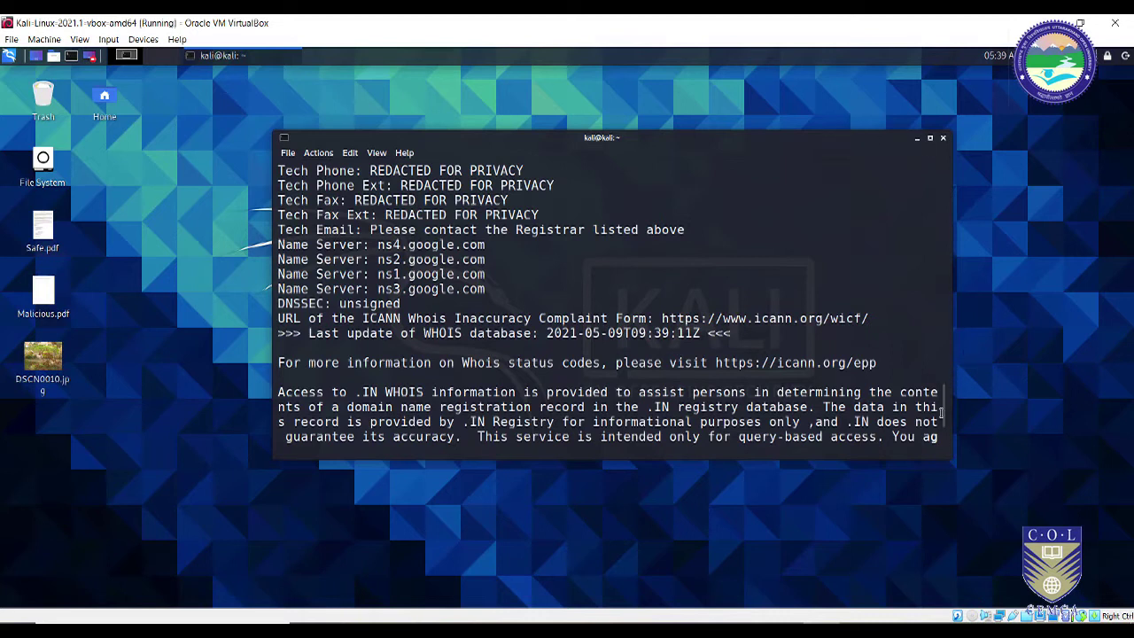
left_click_drag(944, 418, 947, 304)
scroll(951, 271, "up", 1)
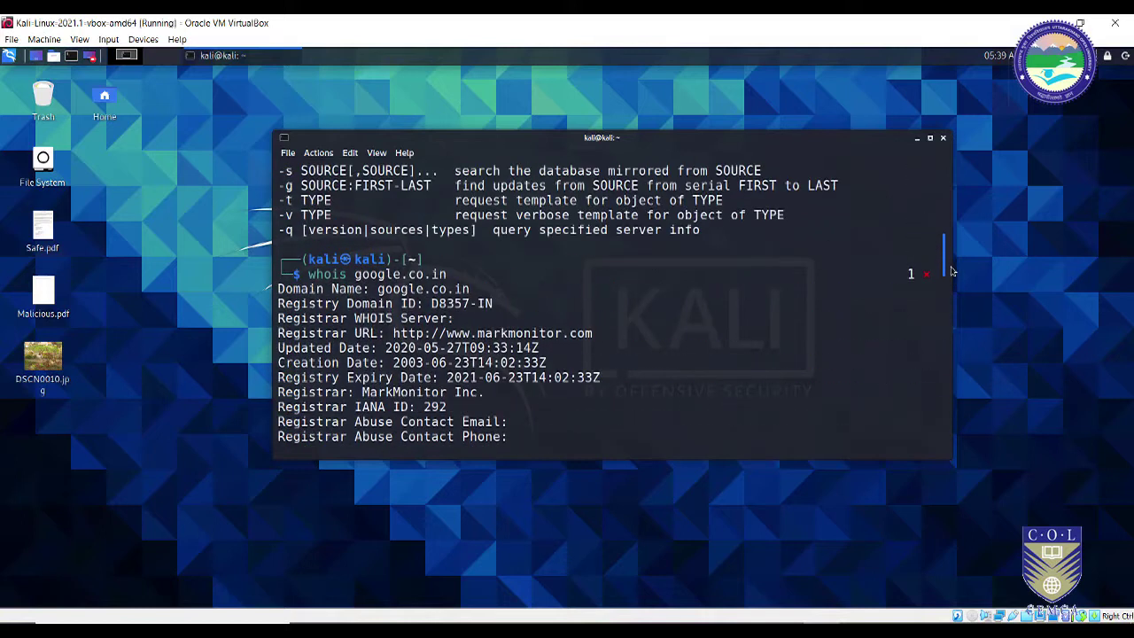
scroll(952, 271, "down", 2)
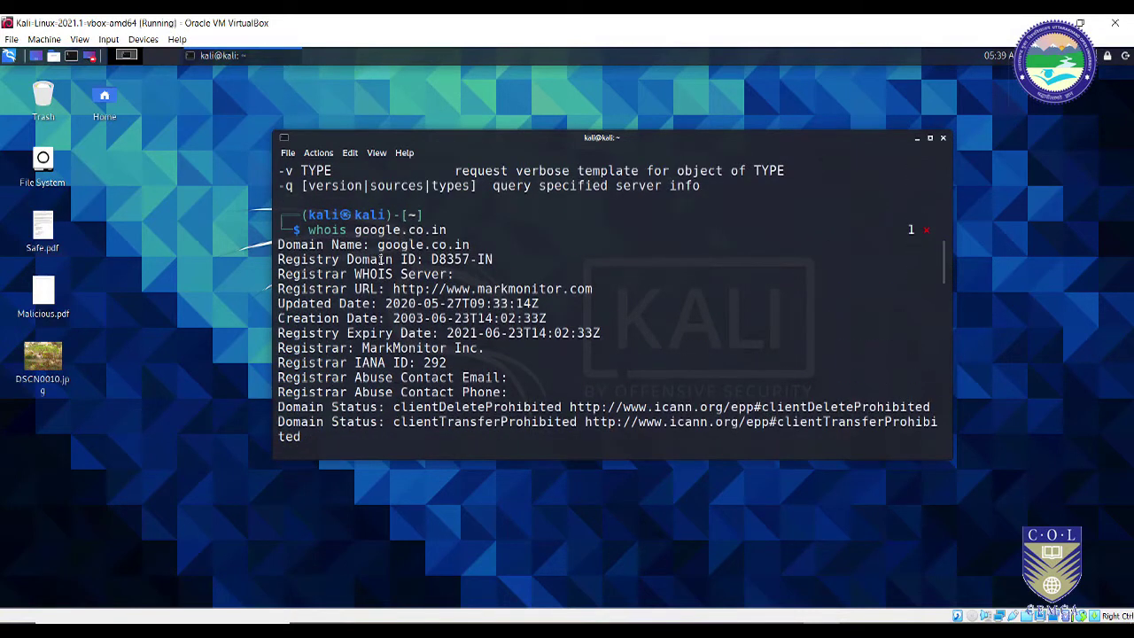
left_click_drag(378, 244, 516, 259)
left_click(373, 270)
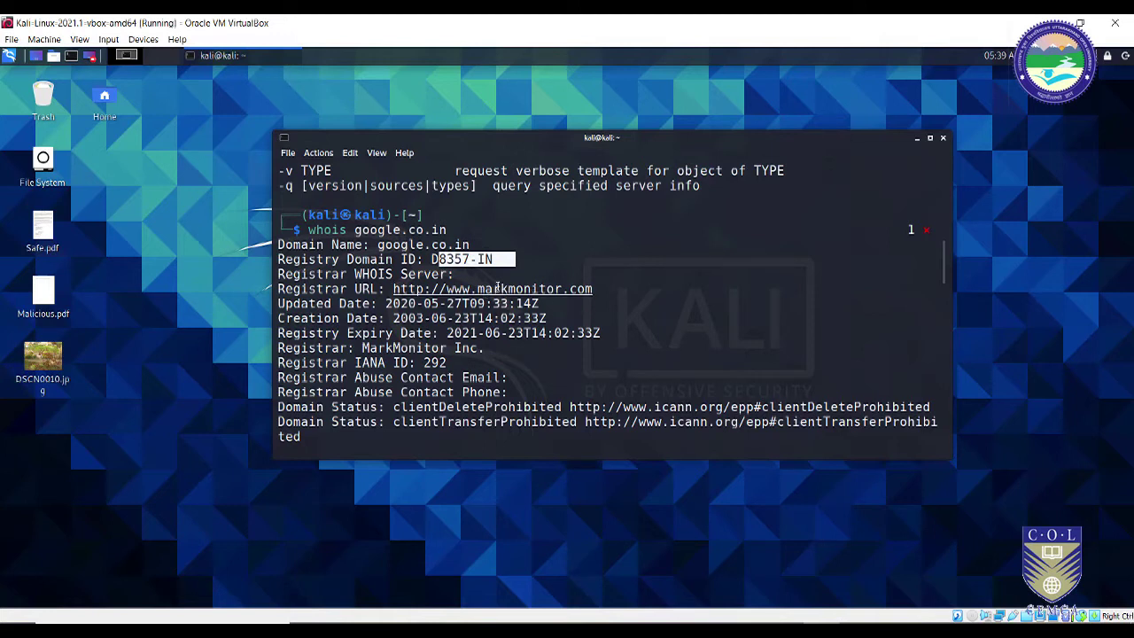
left_click(453, 303)
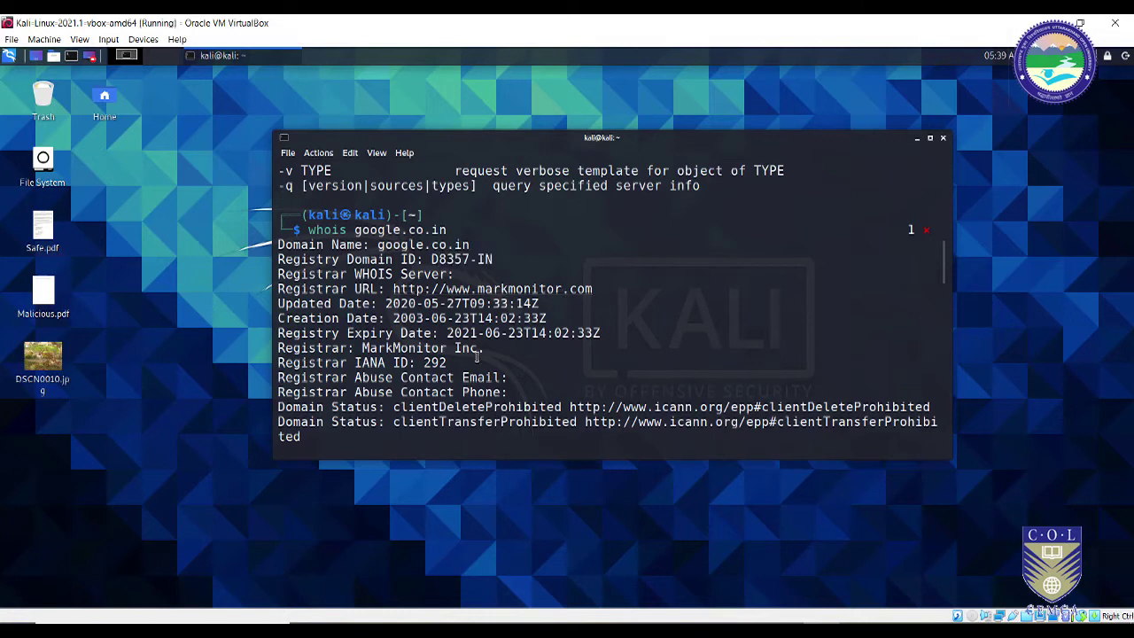
left_click_drag(463, 303, 437, 303)
left_click_drag(458, 318, 465, 318)
left_click(444, 317)
mouse_move(446, 332)
left_mouse_down()
mouse_move(508, 333)
mouse_move(449, 333)
left_mouse_up()
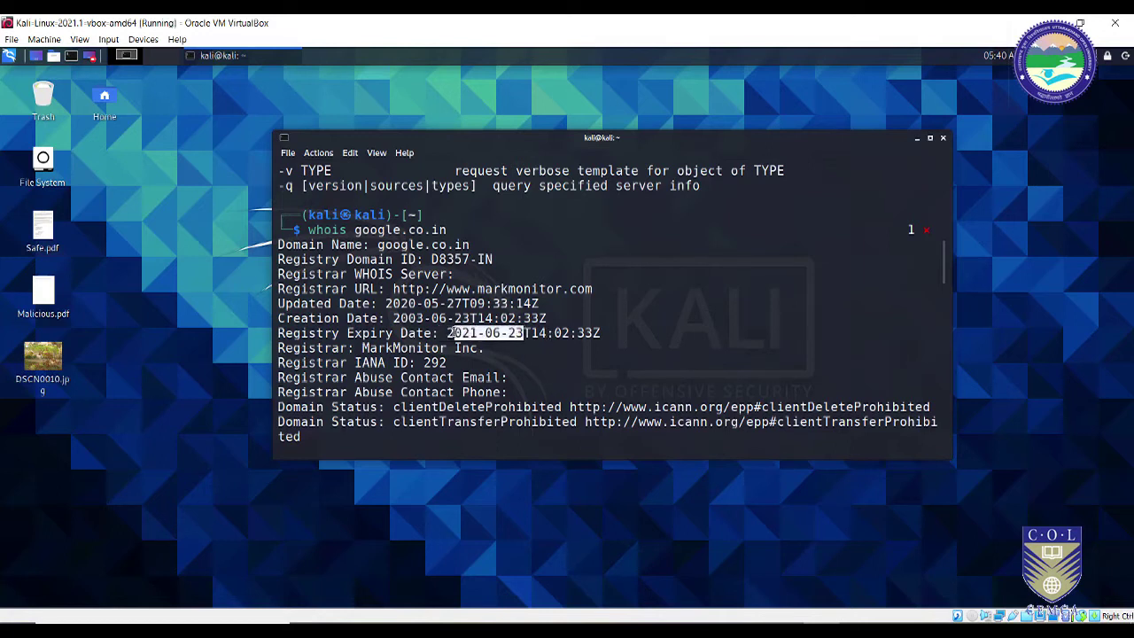
left_click(510, 333)
left_click_drag(521, 333, 446, 333)
left_click(511, 345)
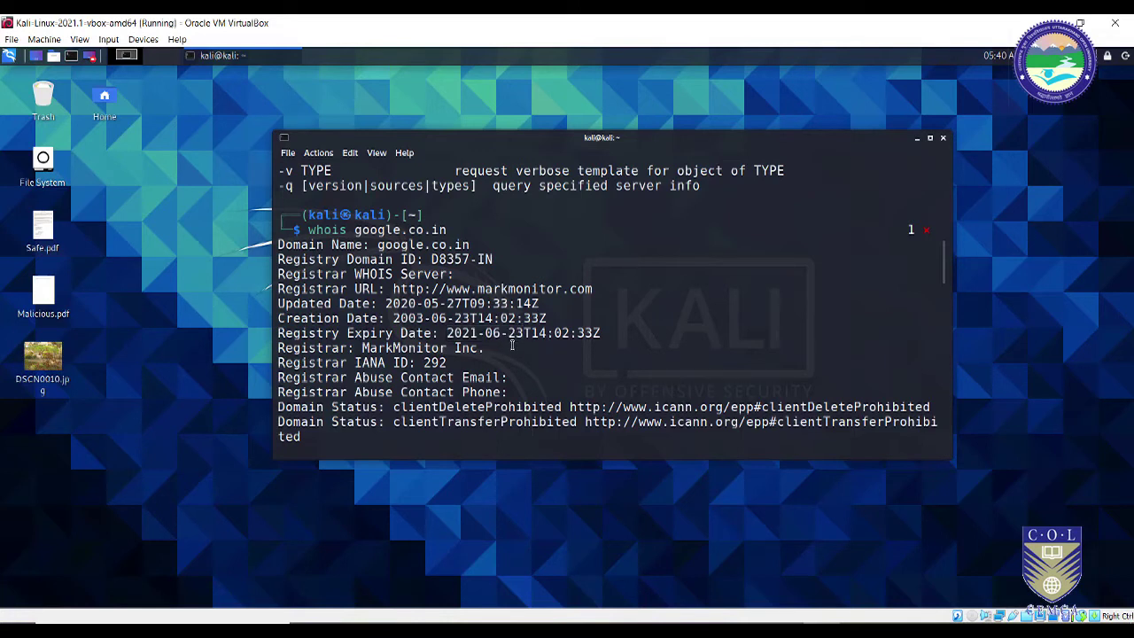
left_click_drag(524, 333, 443, 335)
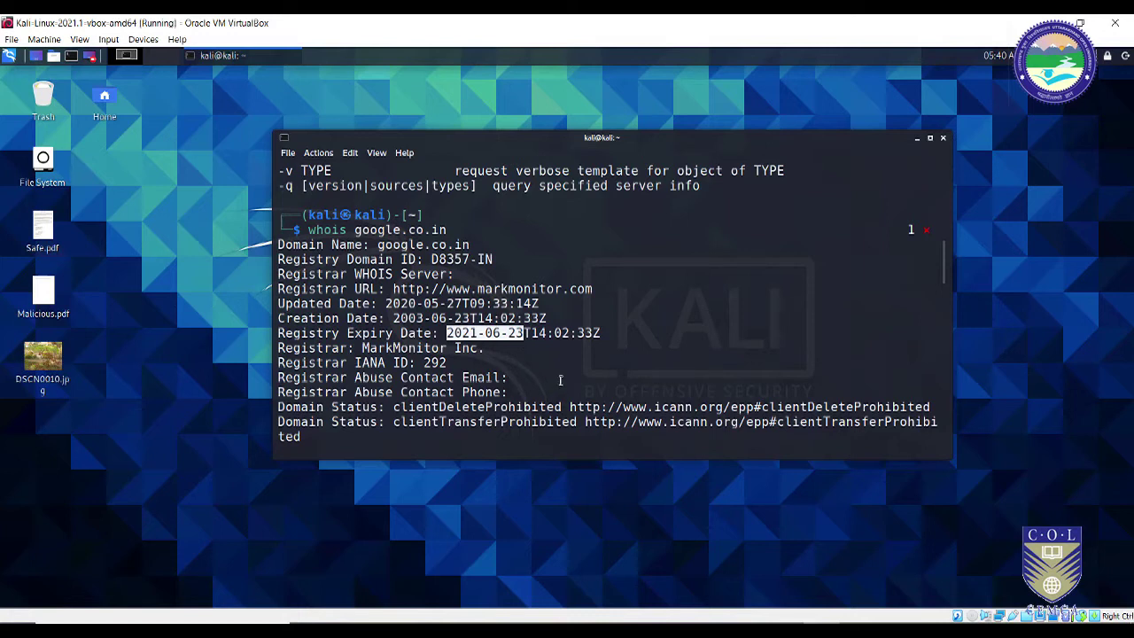
left_click(454, 377)
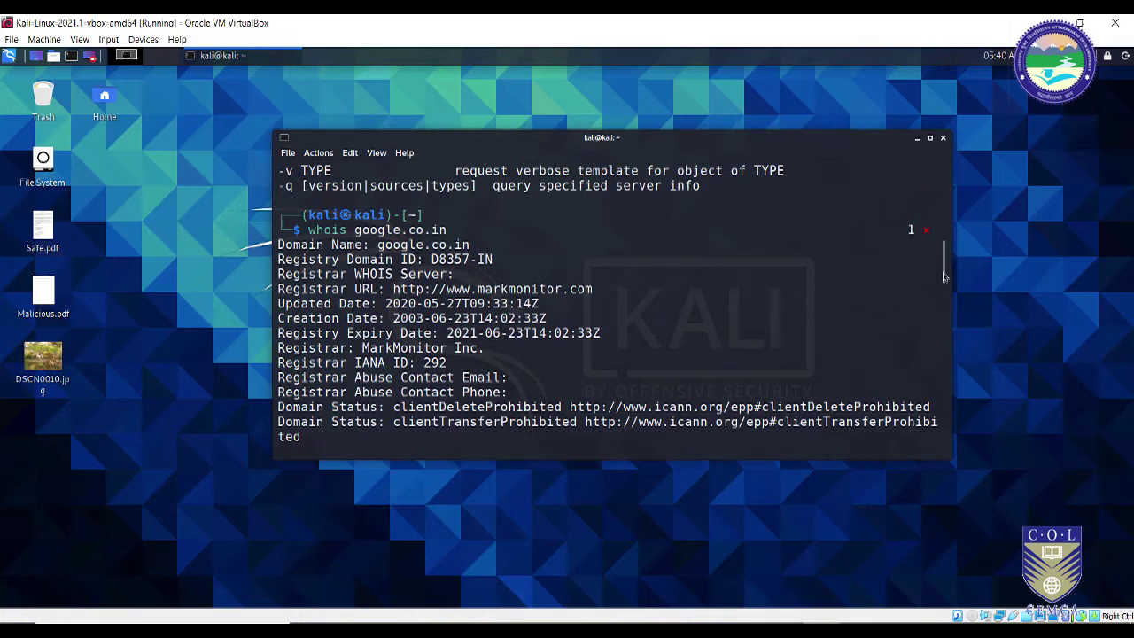
Step: Scroll down the google.co.in record, highlighting the third Registrant Street line
scroll(948, 284, "down", 1)
left_click_drag(948, 283, 948, 316)
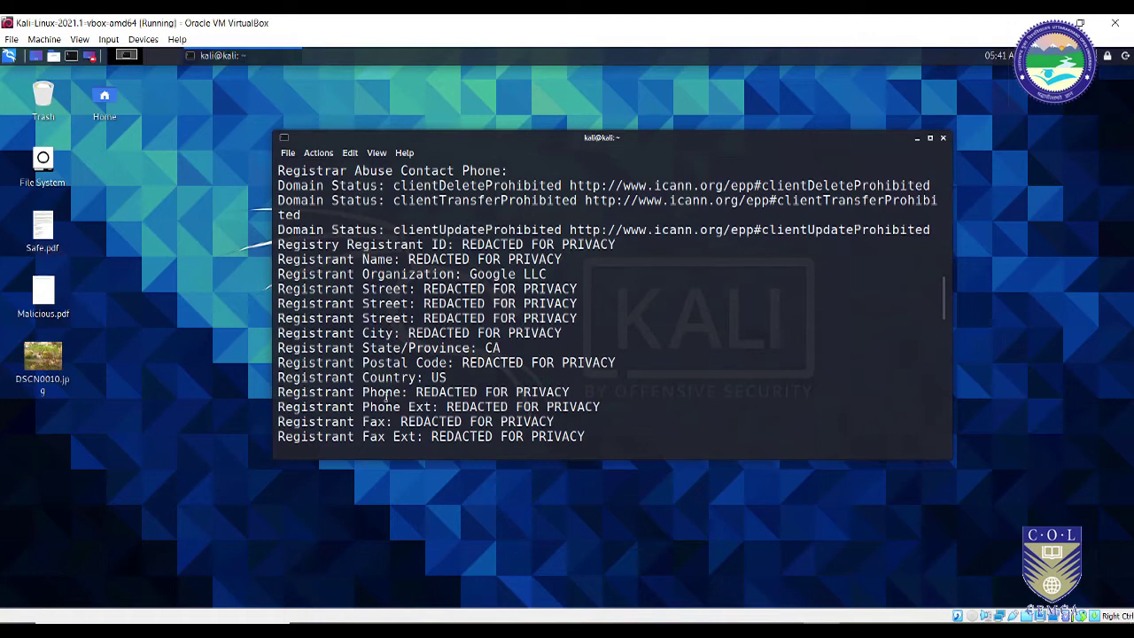
triple_click(935, 318)
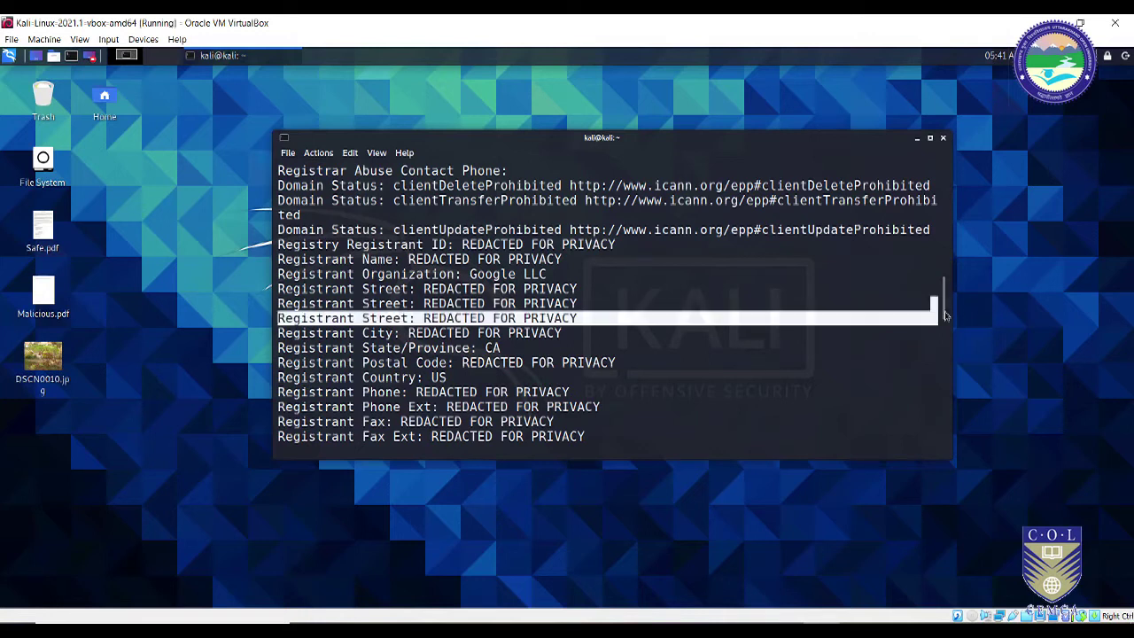
left_click(609, 365)
Step: Highlight the four Name Server entries, then scroll down to the .IN WHOIS notice
scroll(615, 368, "up", 1)
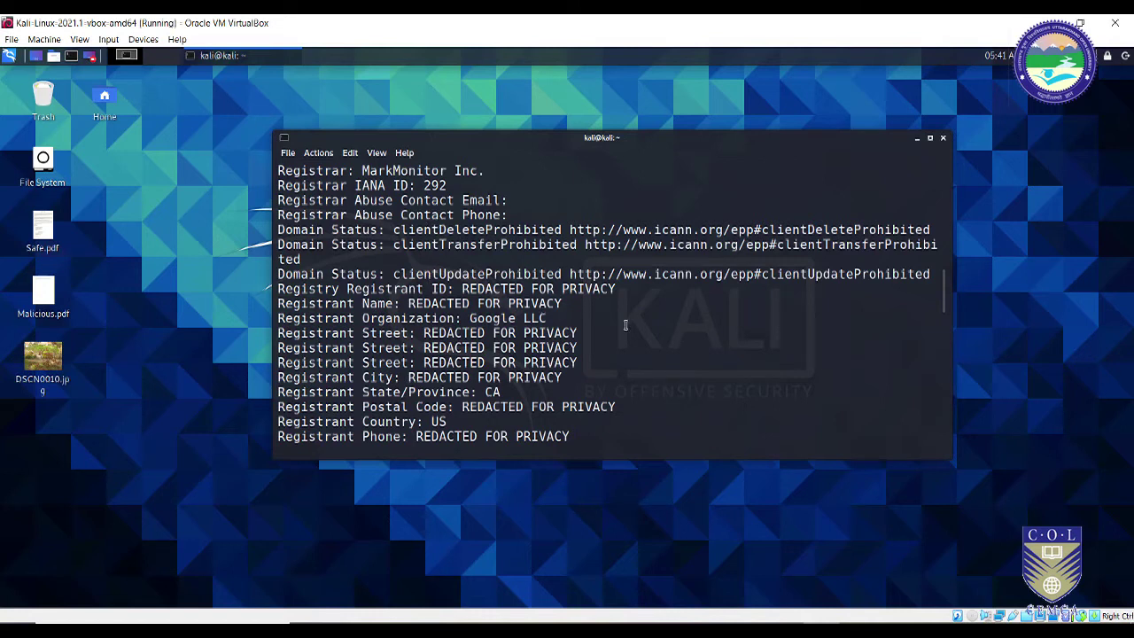
left_click_drag(946, 297, 946, 406)
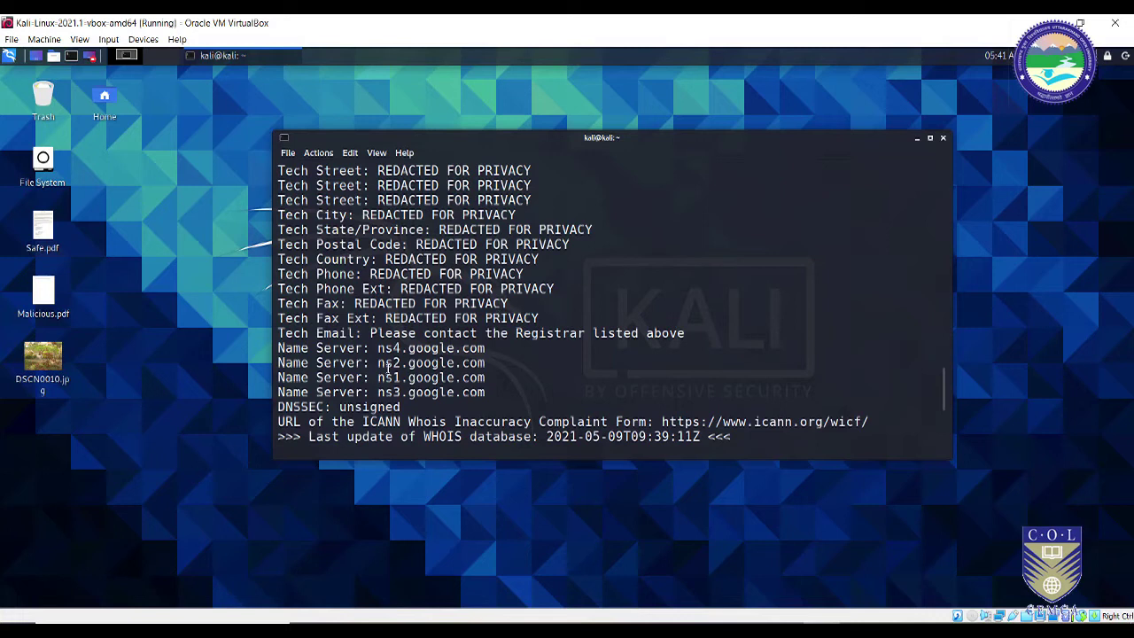
left_click_drag(378, 347, 493, 394)
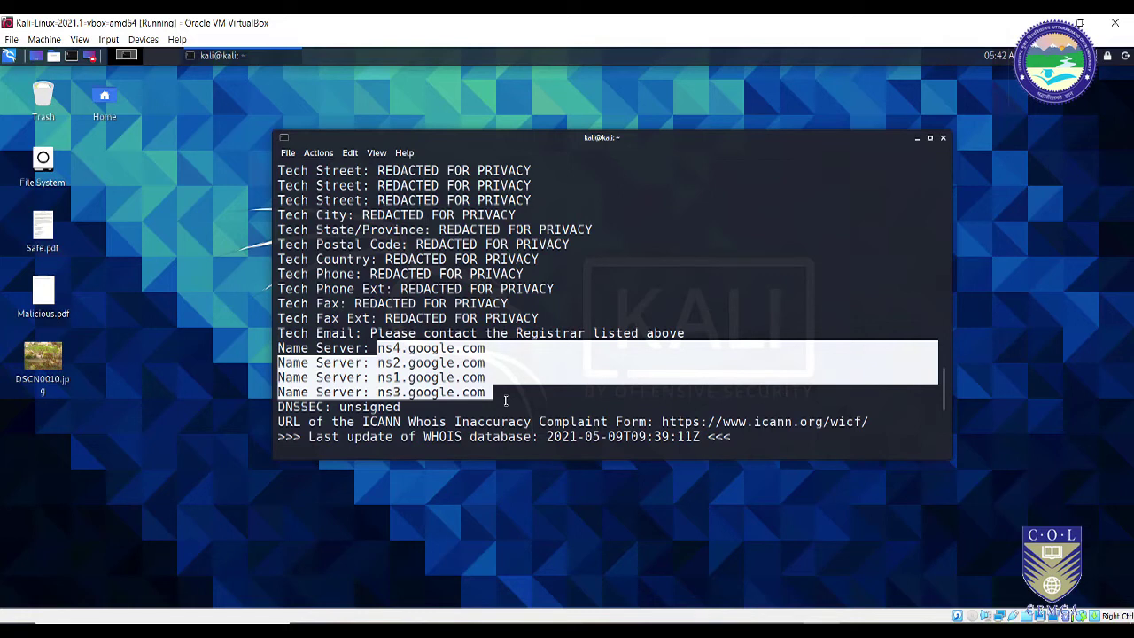
left_click(429, 367)
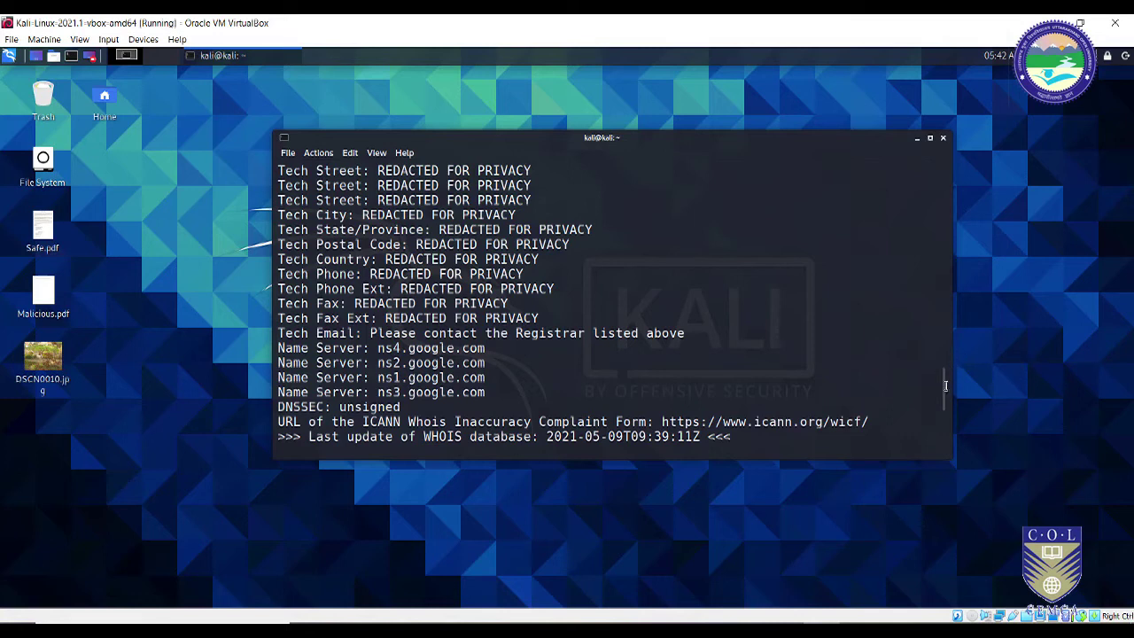
scroll(945, 385, "down", 1)
left_click_drag(948, 392, 948, 404)
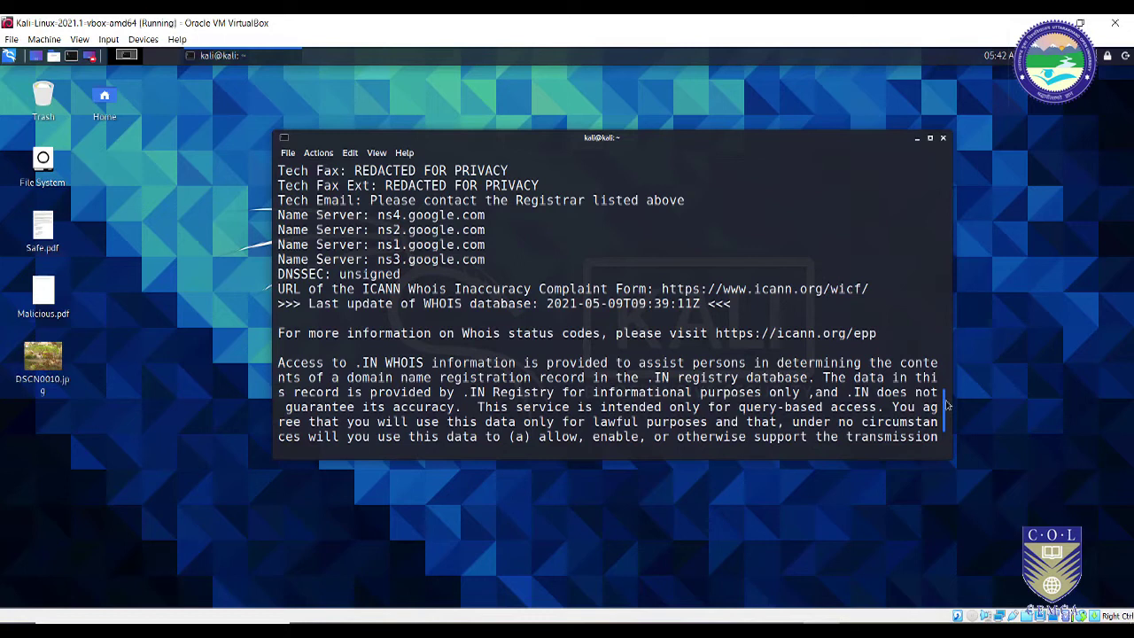
left_click_drag(947, 405, 947, 420)
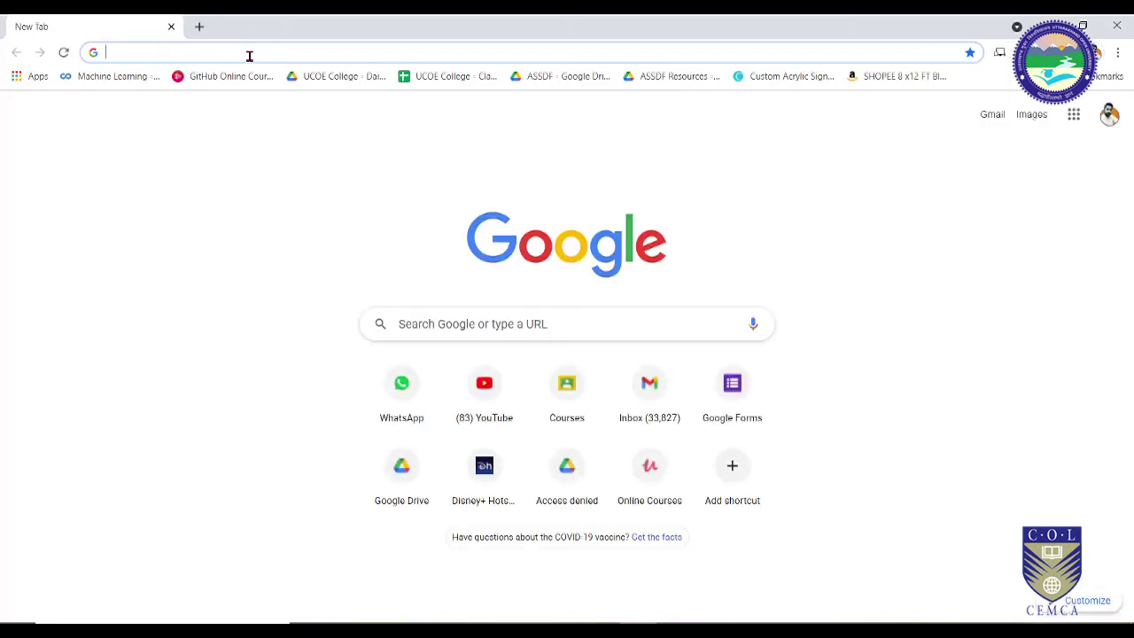
Step: Search Google for 'whois' and scan the results for Whois.com
type("whois")
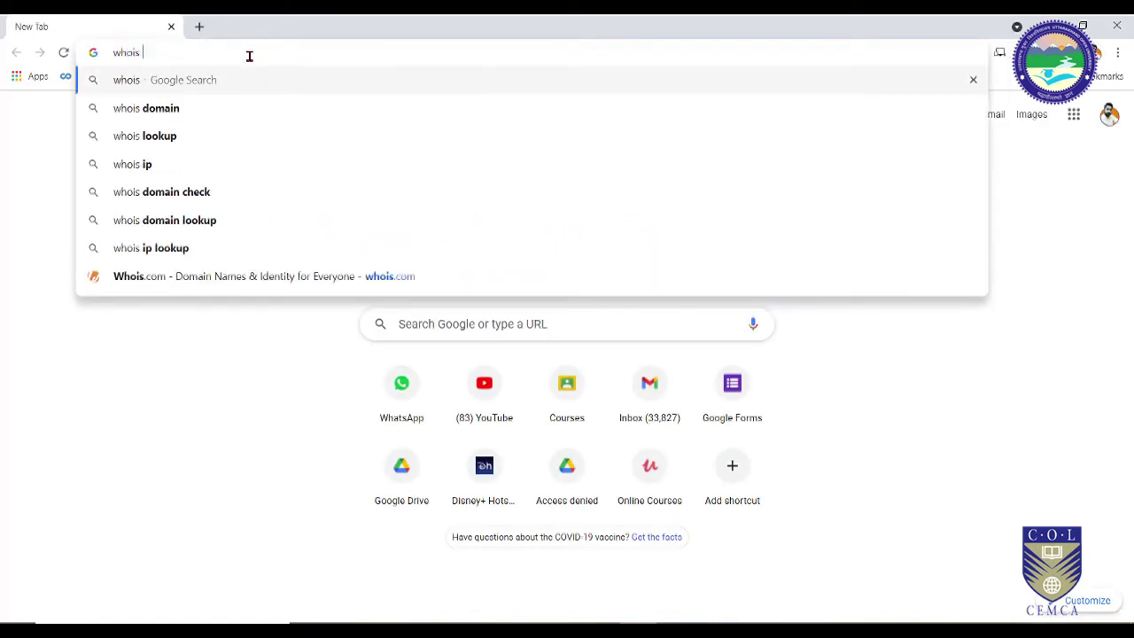
key("Return")
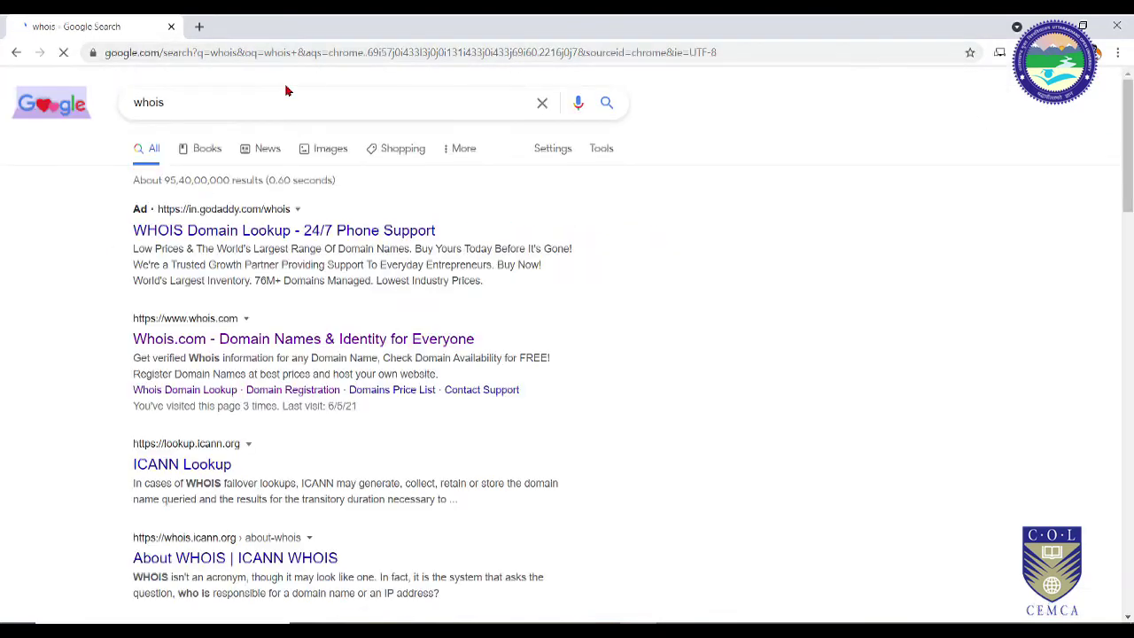
scroll(266, 266, "down", 7)
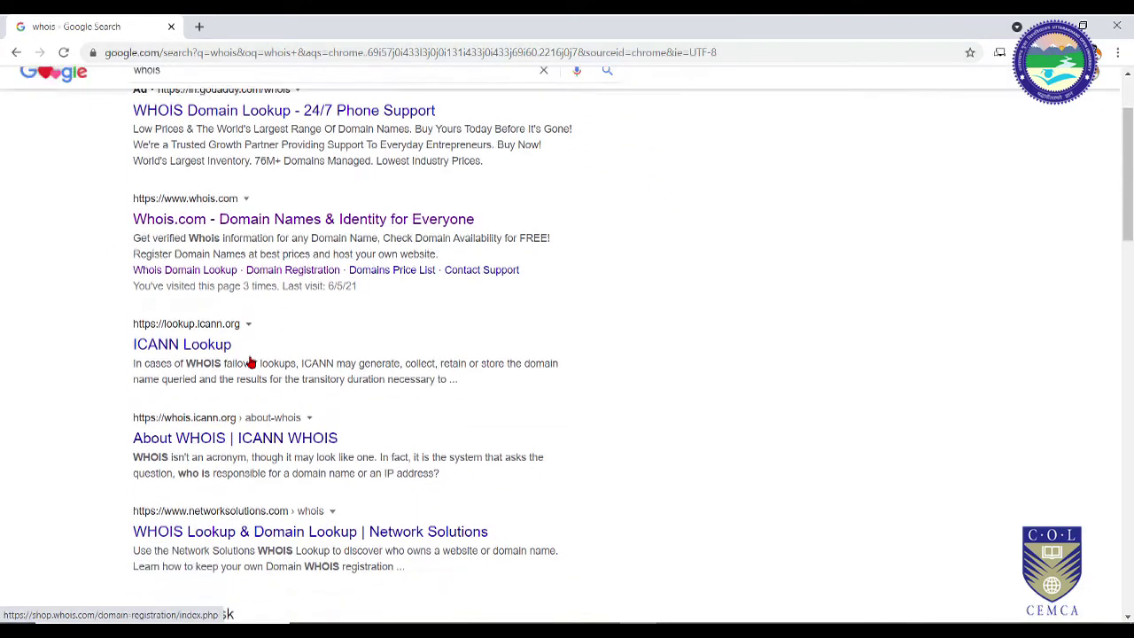
scroll(292, 372, "down", 6)
scroll(332, 387, "up", 7)
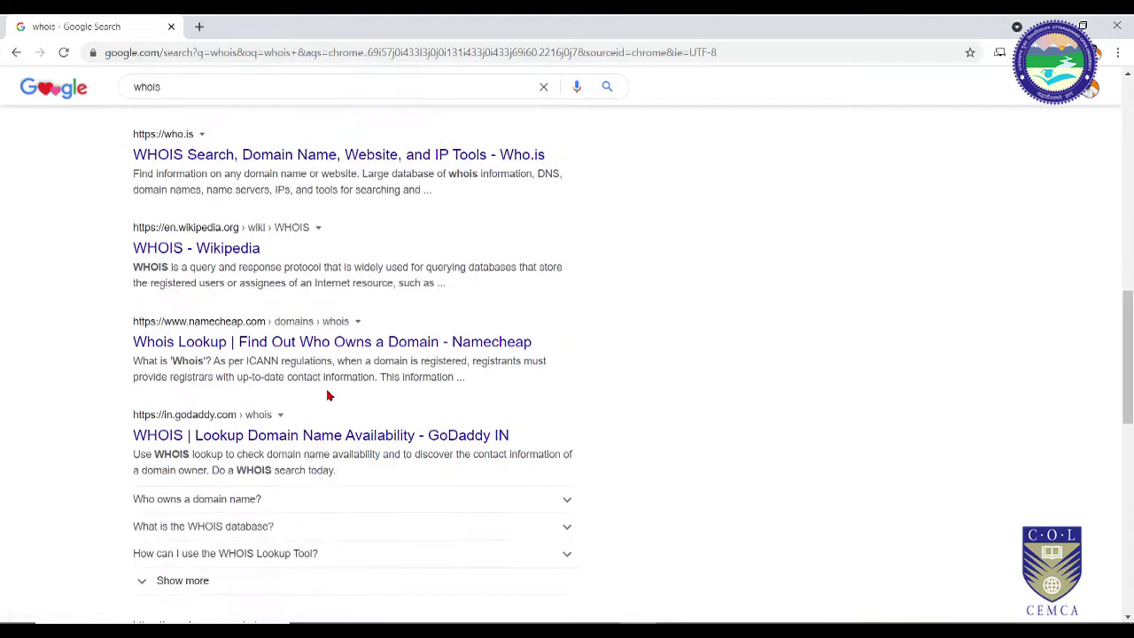
scroll(335, 387, "up", 5)
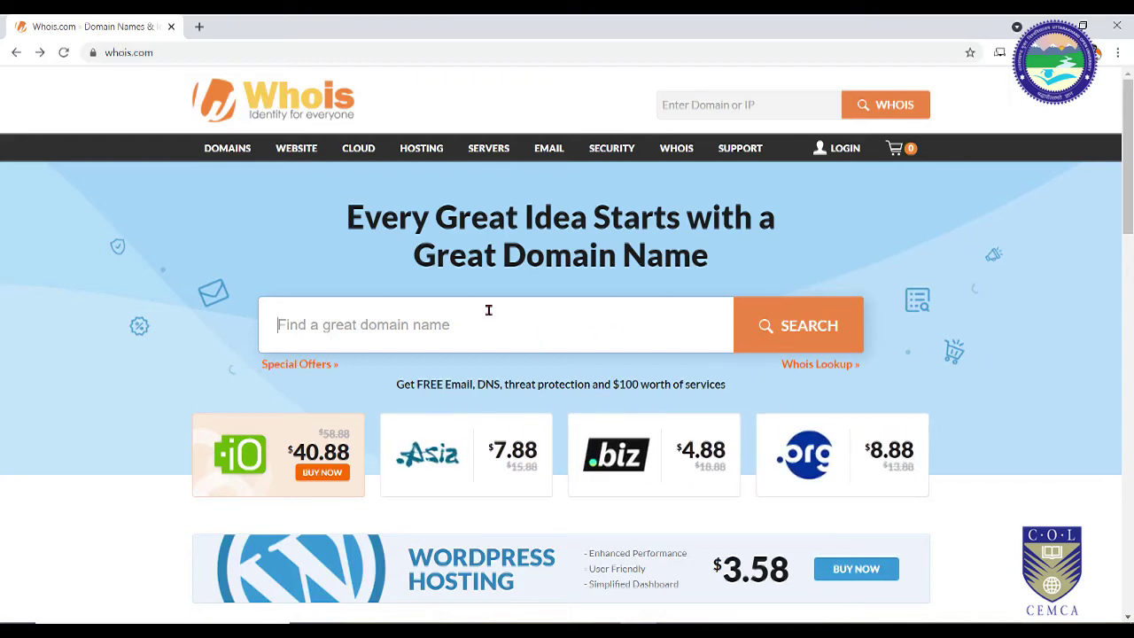
Step: Search Whois.com's domain box for google.co.in to check its availability
type("who")
key("BackSpace")
key("BackSpace")
key("BackSpace")
type("google.c")
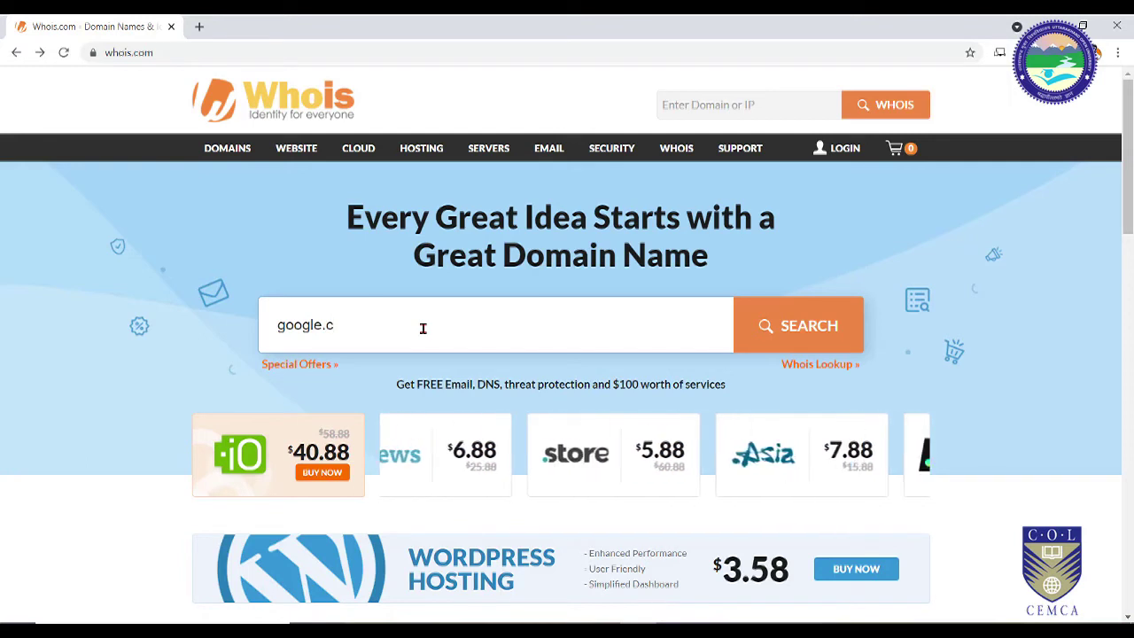
type("o.in")
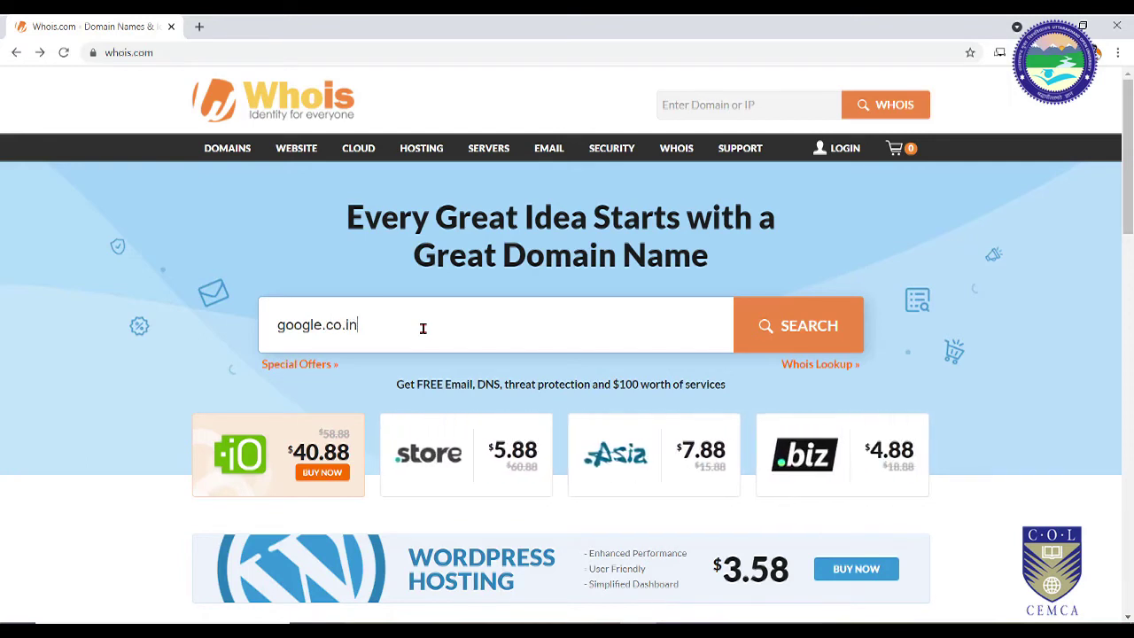
left_click(801, 342)
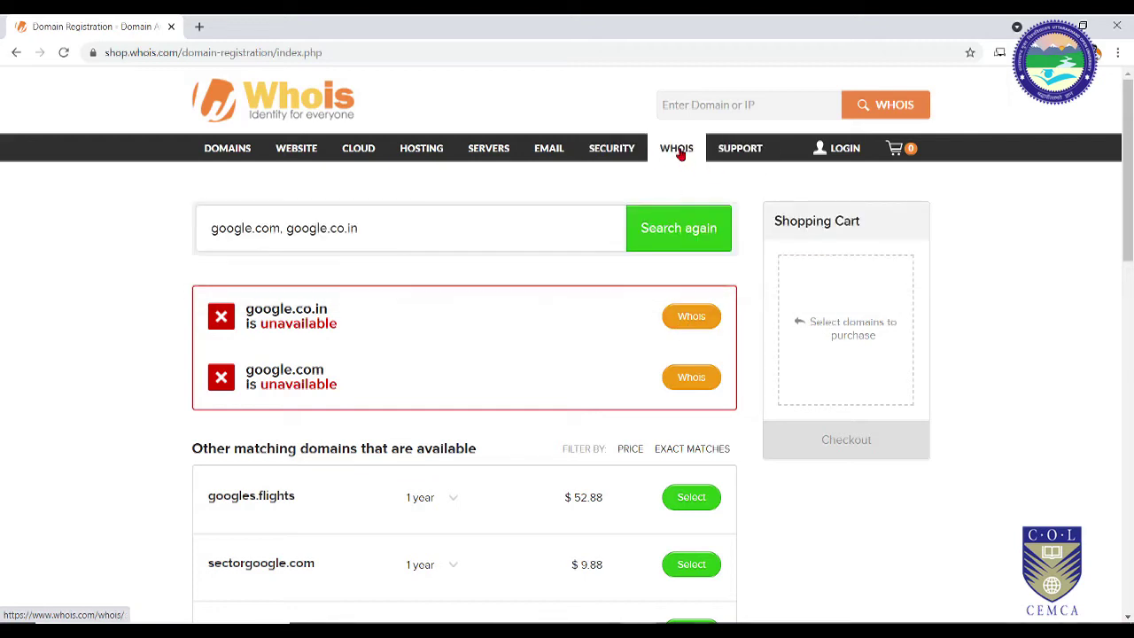
Step: Look up google.co.in on Whois.com's WHOIS page and highlight registrar MarkMonitor Inc
left_click(677, 149)
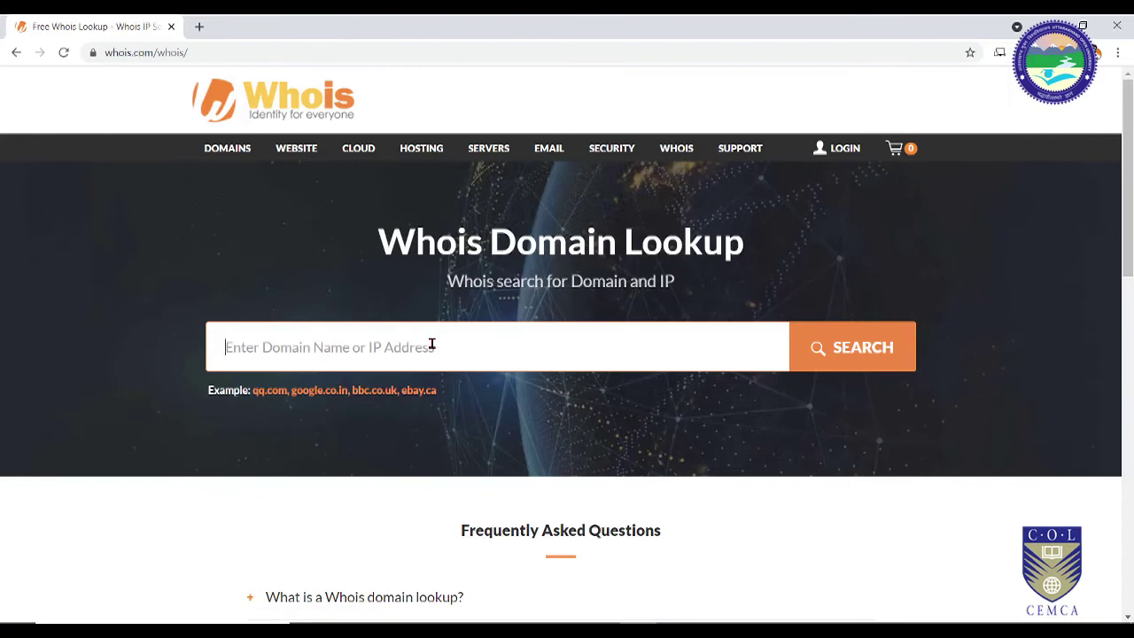
type("goog")
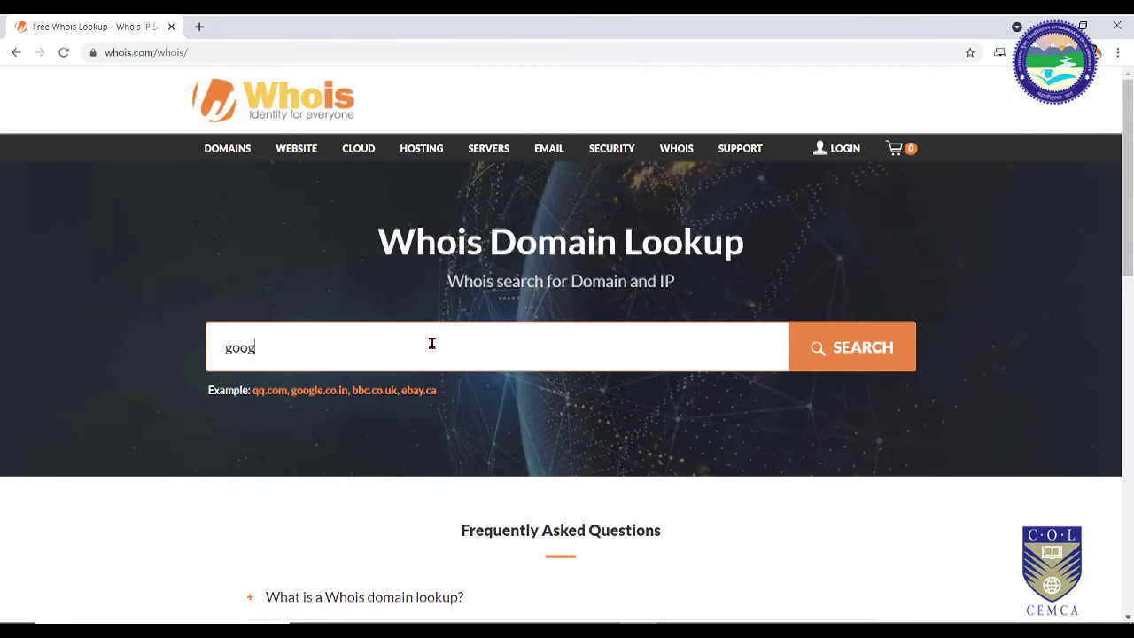
type("le.co.in")
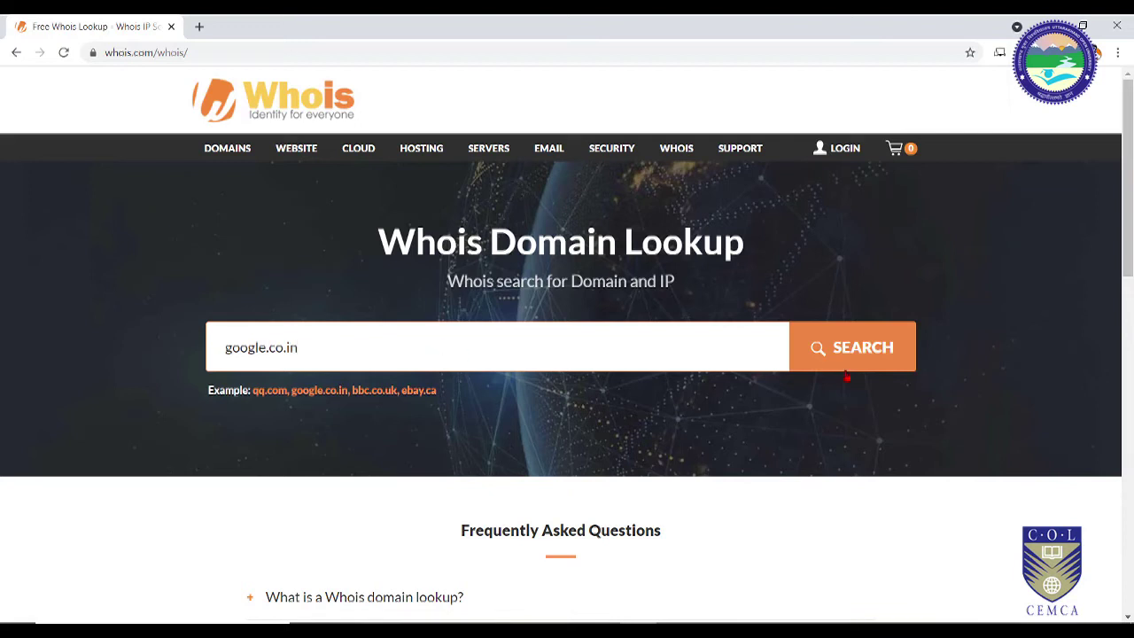
left_click(863, 364)
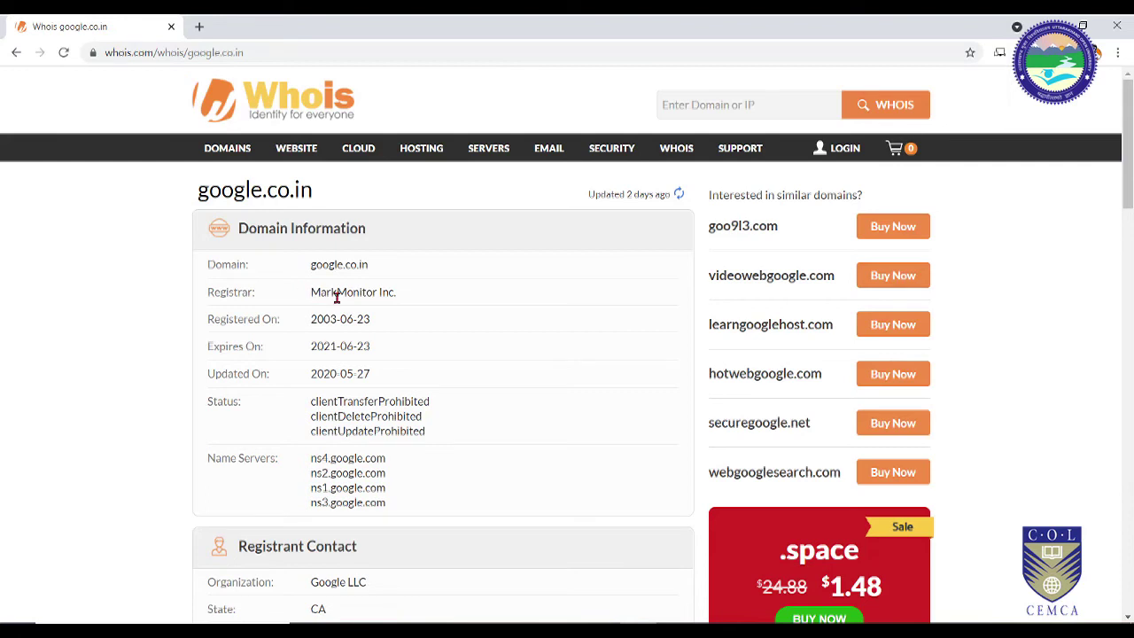
left_click_drag(401, 300, 308, 299)
key("alt+Tab")
Step: Highlight MarkMonitor Inc on the Registrar line of the Kali whois output
scroll(658, 373, "up", 20)
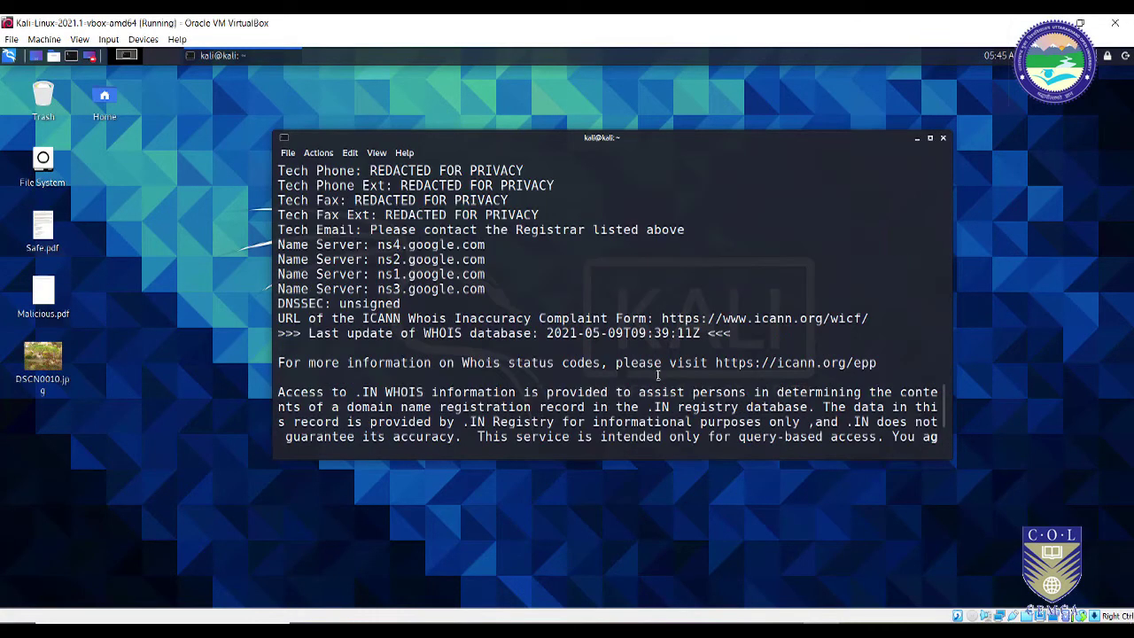
scroll(661, 359, "up", 5)
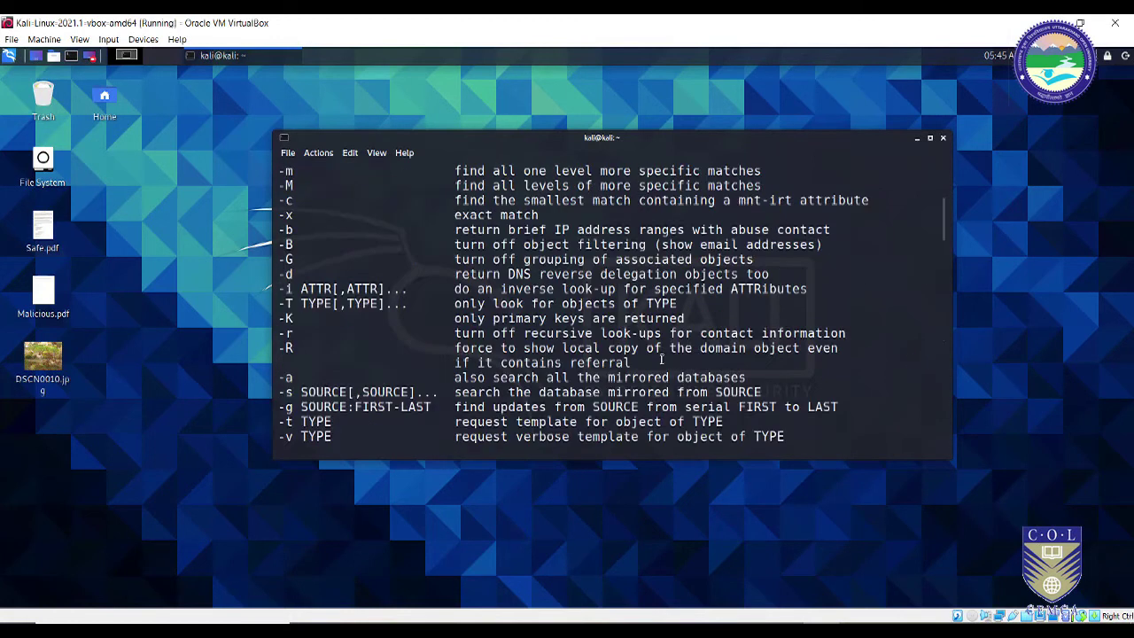
scroll(661, 359, "down", 5)
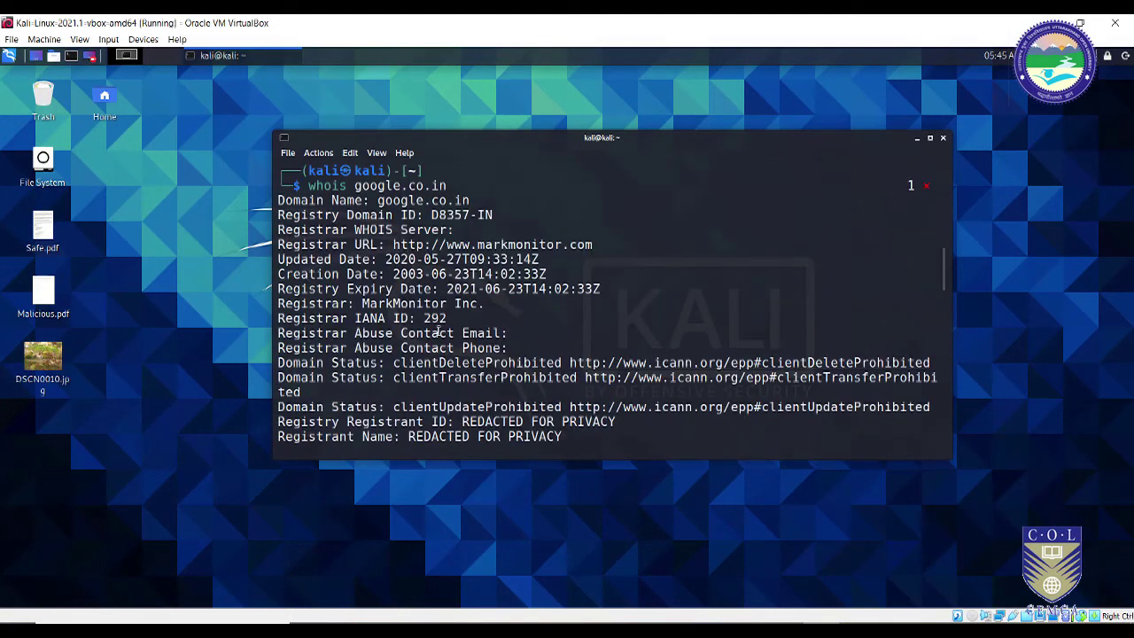
left_click_drag(364, 304, 479, 307)
key("alt+Tab")
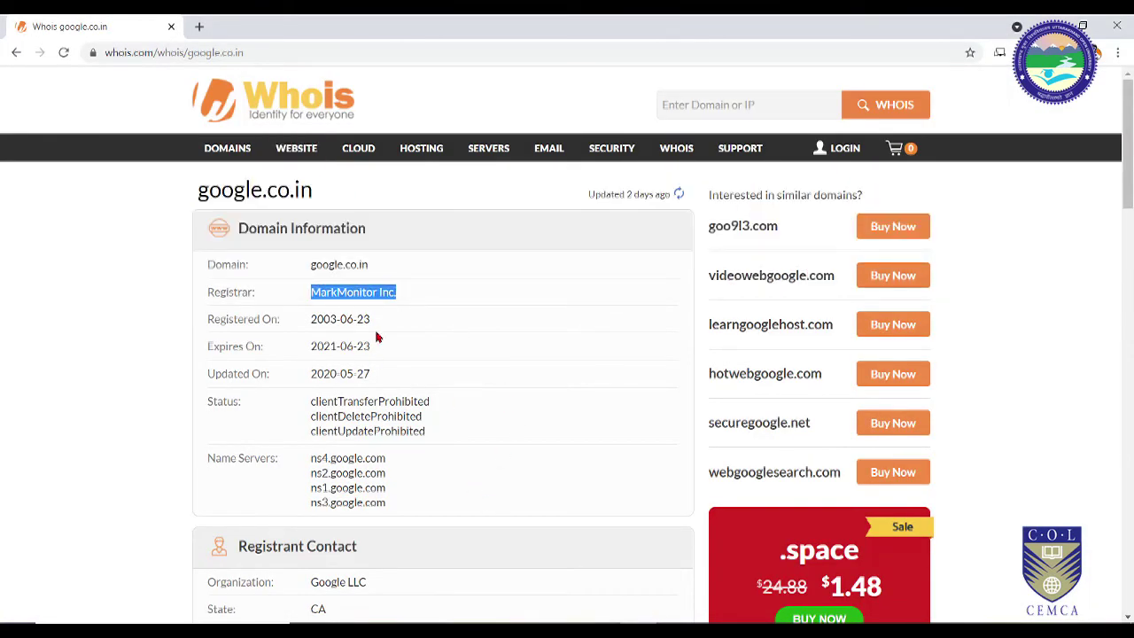
Step: Highlight the Registered On date, registrant organization Google LLC, and registrant state and country
left_click_drag(311, 319, 340, 347)
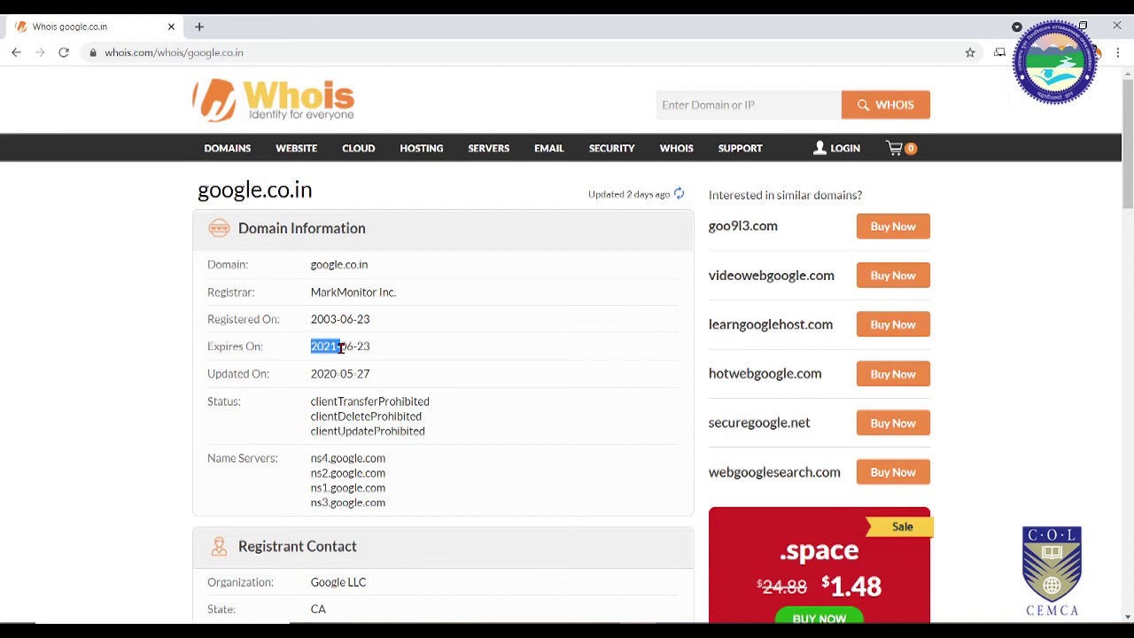
scroll(411, 355, "down", 1)
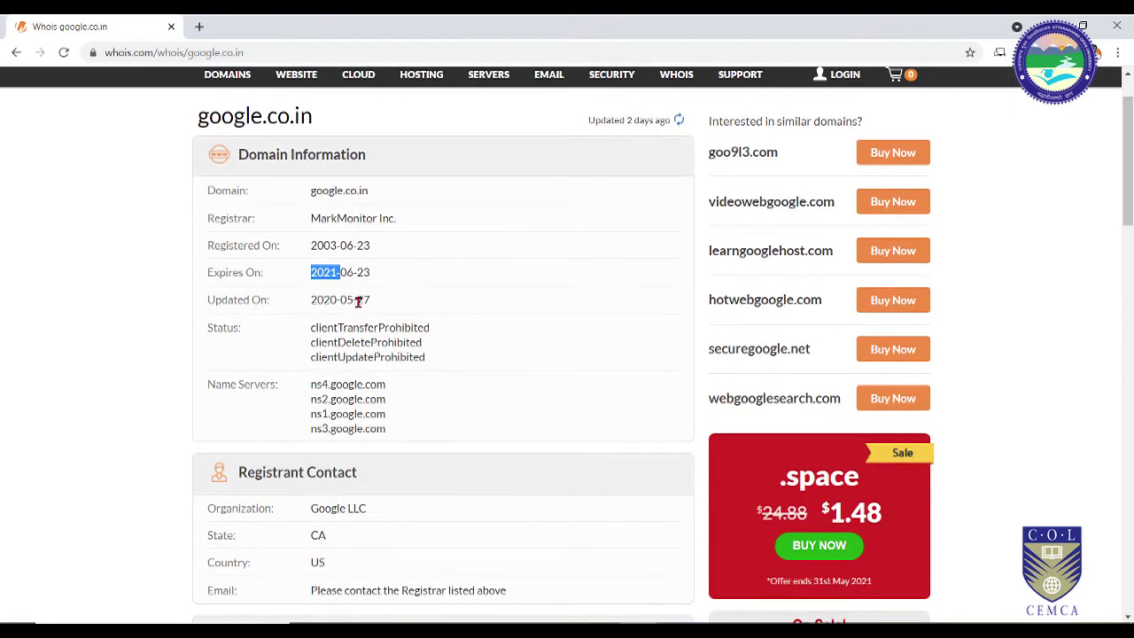
scroll(411, 413, "down", 3)
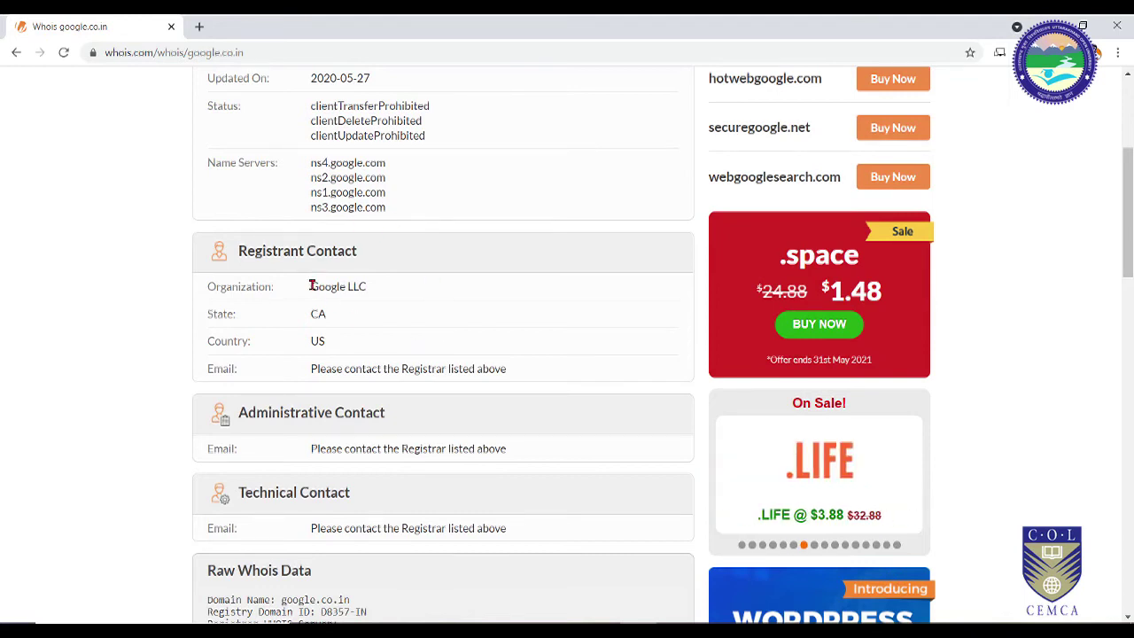
left_click_drag(309, 286, 369, 291)
left_click_drag(309, 313, 325, 343)
Step: Scroll through the rest of Whois.com's raw whois data for google.co.in
scroll(325, 344, "down", 3)
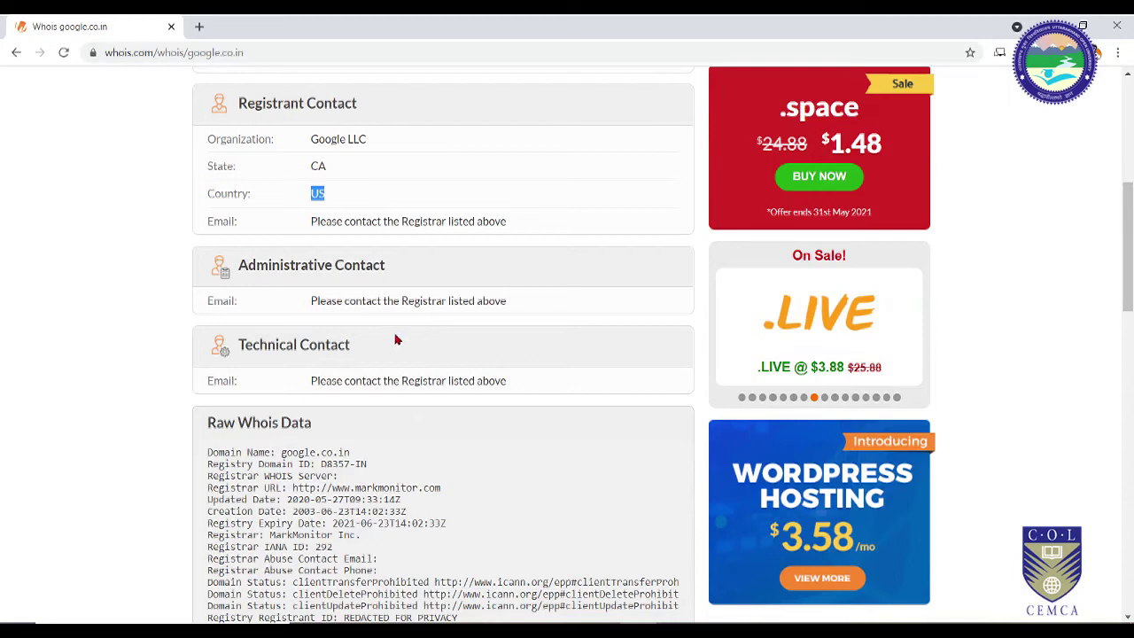
scroll(431, 349, "down", 3)
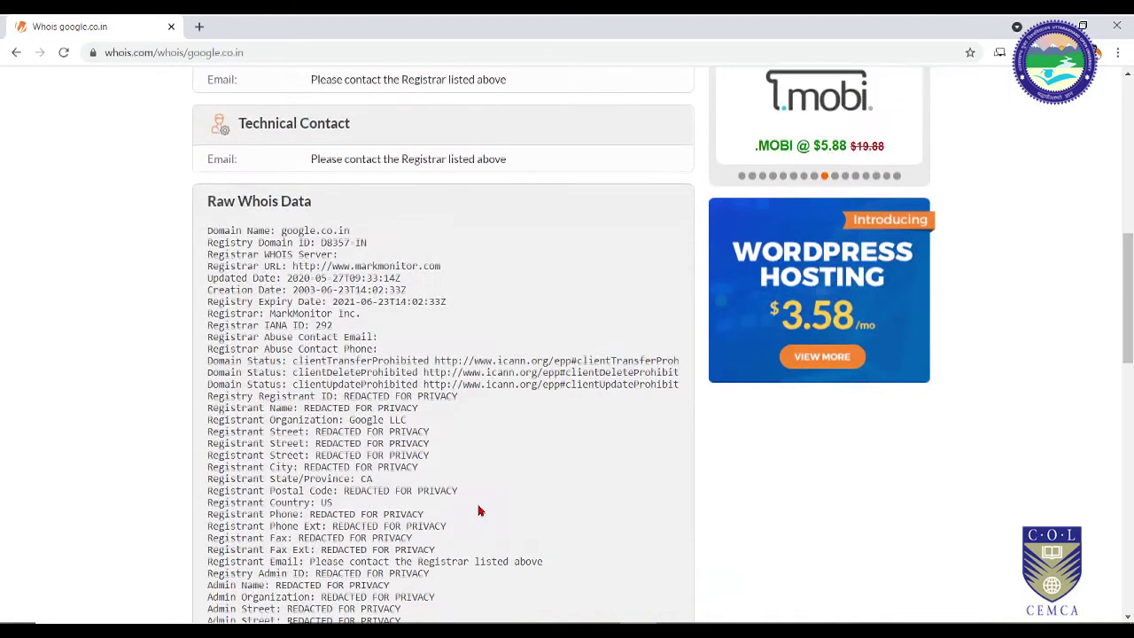
scroll(339, 404, "down", 2)
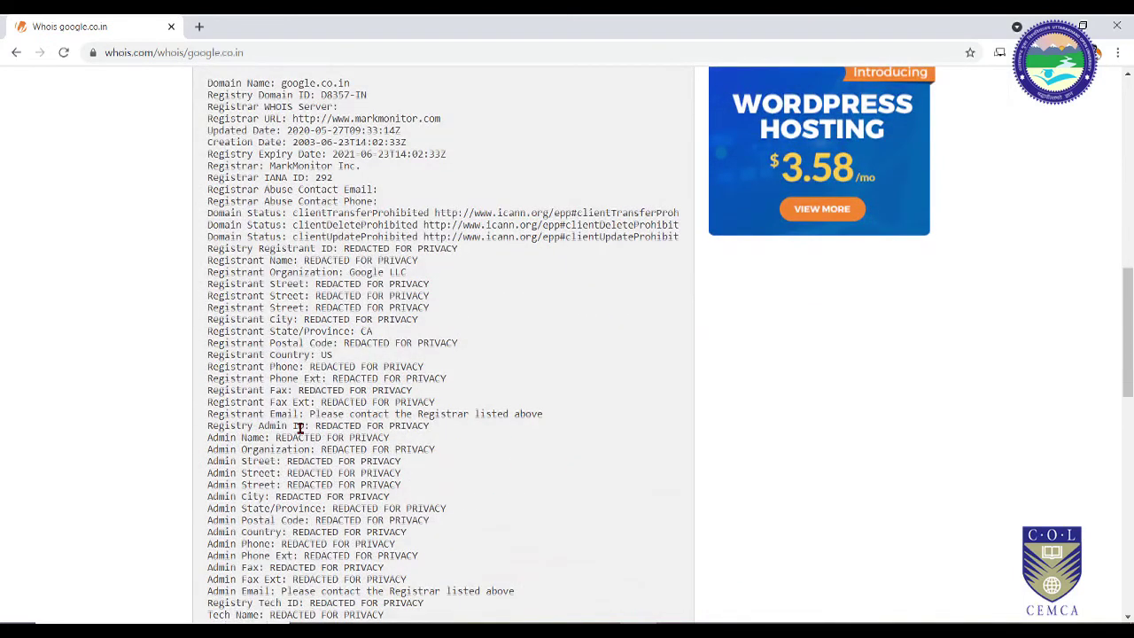
scroll(301, 430, "down", 8)
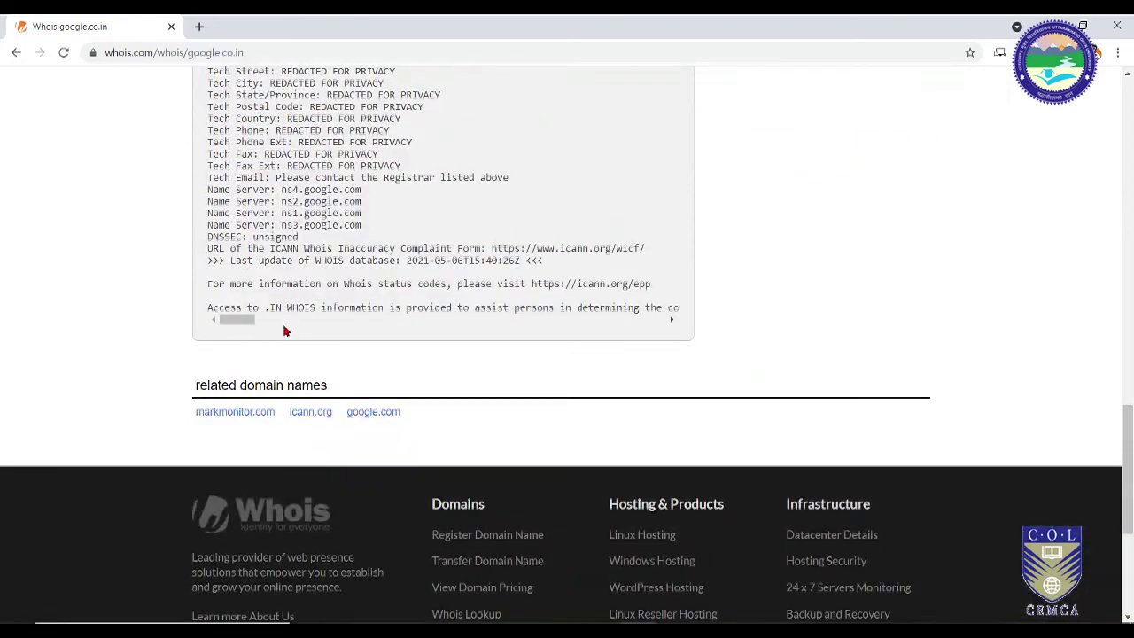
scroll(288, 329, "up", 3)
scroll(531, 426, "up", 3)
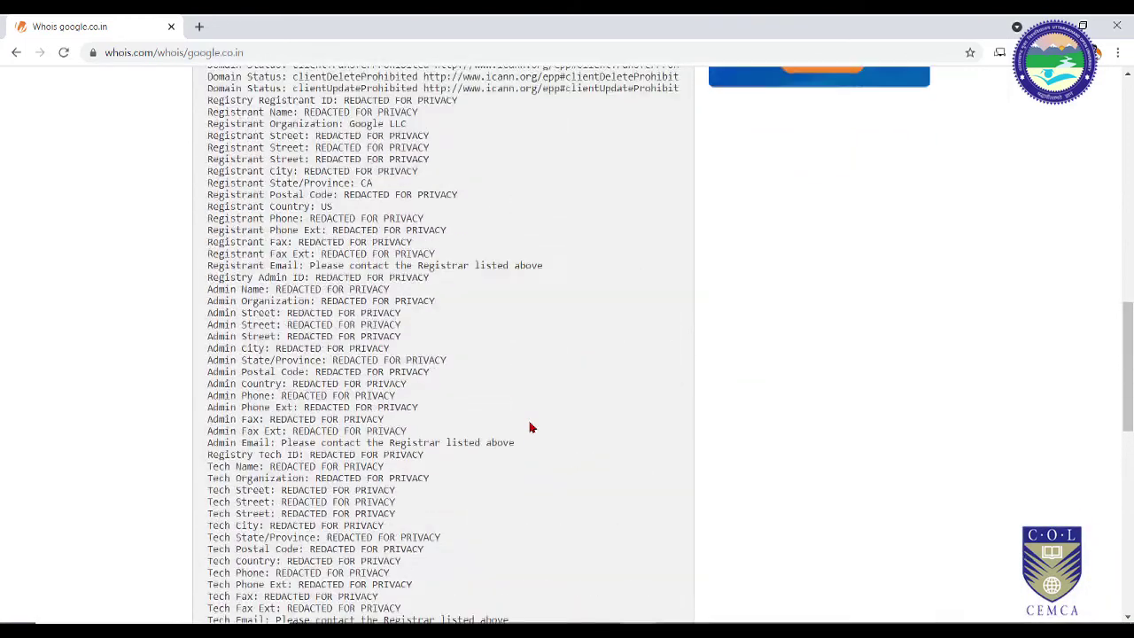
scroll(508, 353, "up", 3)
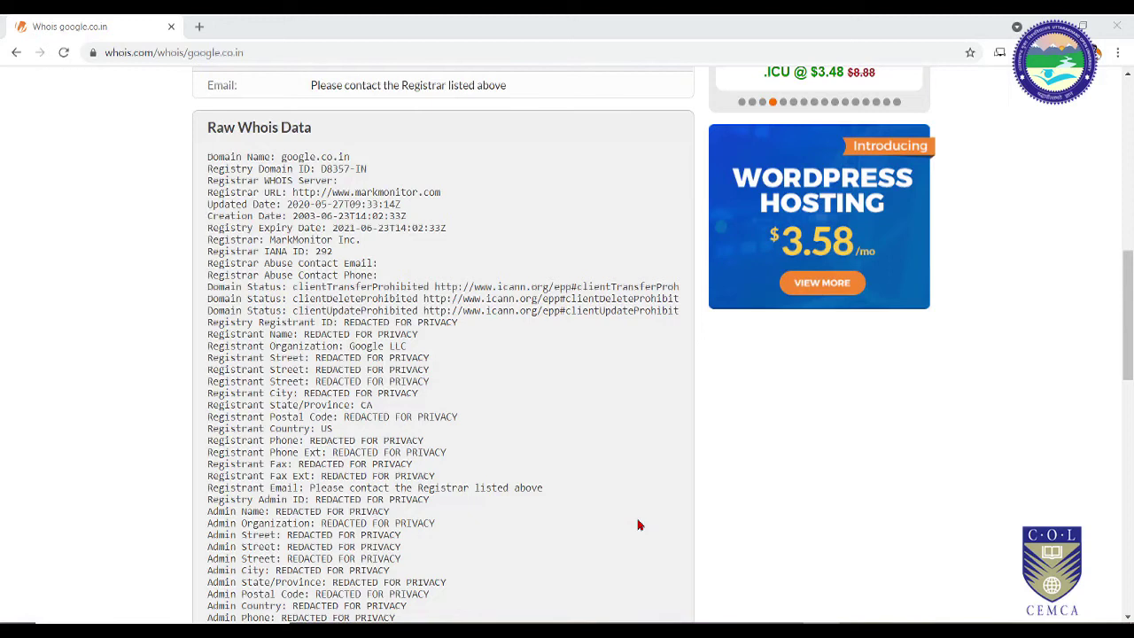
scroll(266, 381, "up", 3)
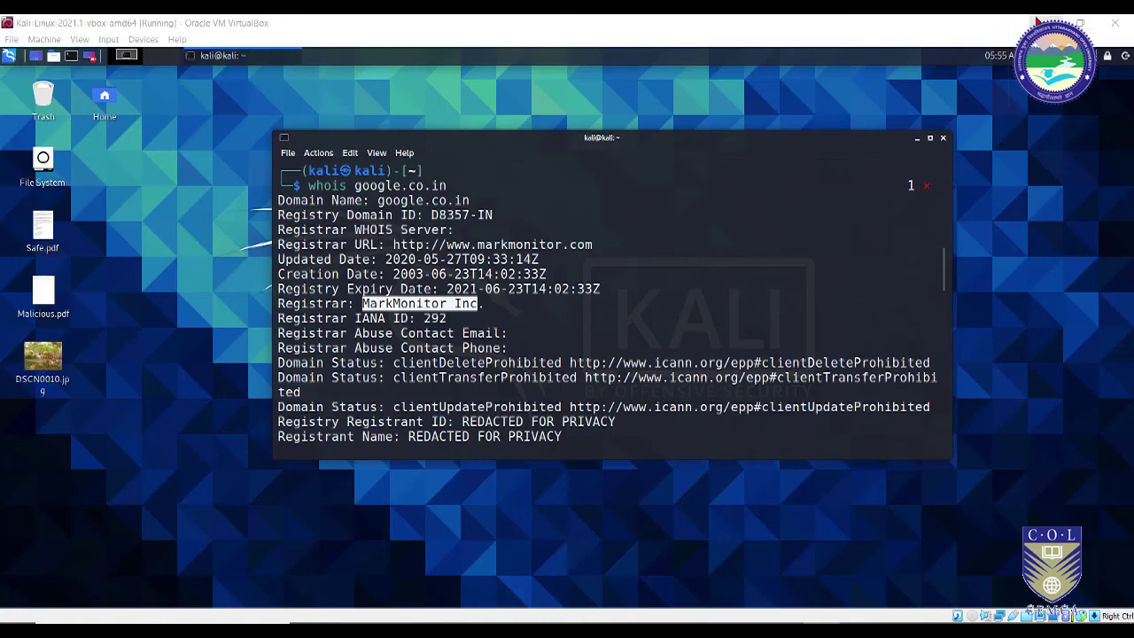
Step: Scroll to the end of the google.co.in whois output, then minimize VirtualBox and open Windows search
scroll(574, 378, "down", 20)
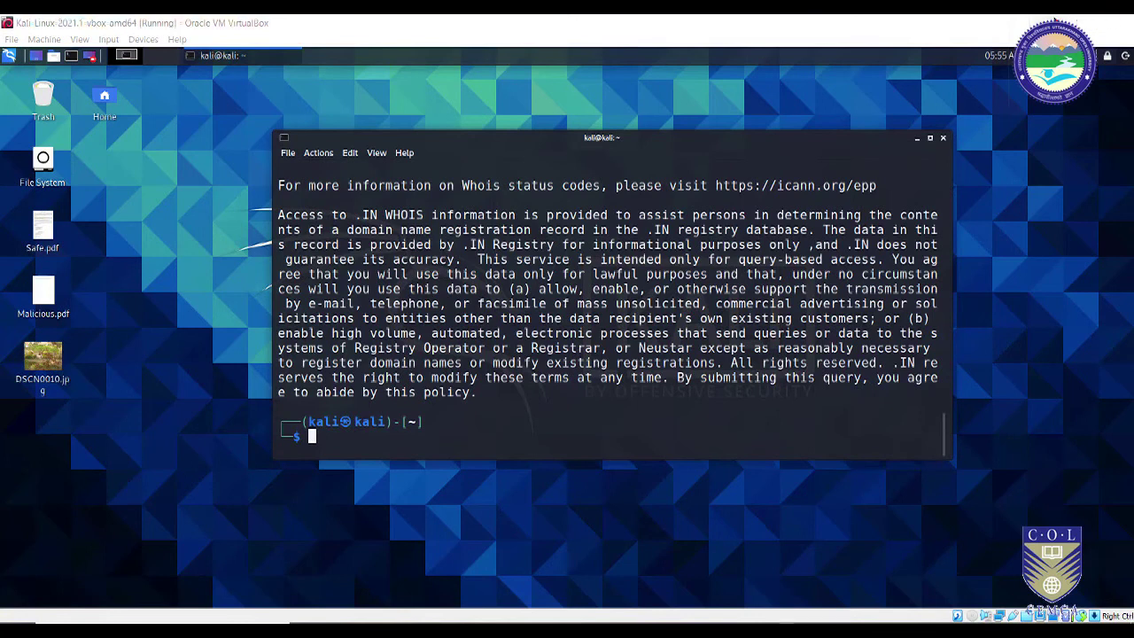
left_click(1044, 23)
key("super")
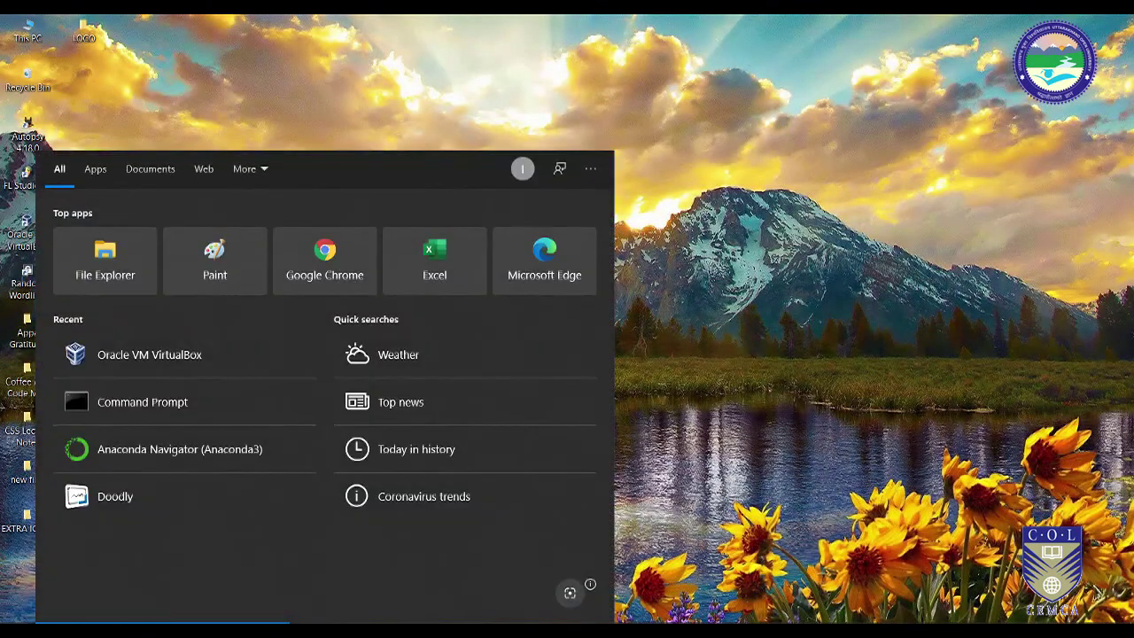
Step: Launch Command Prompt via 'cmd', reposition it, and start then exit an interactive nslookup session
type("cmd")
left_click(53, 213)
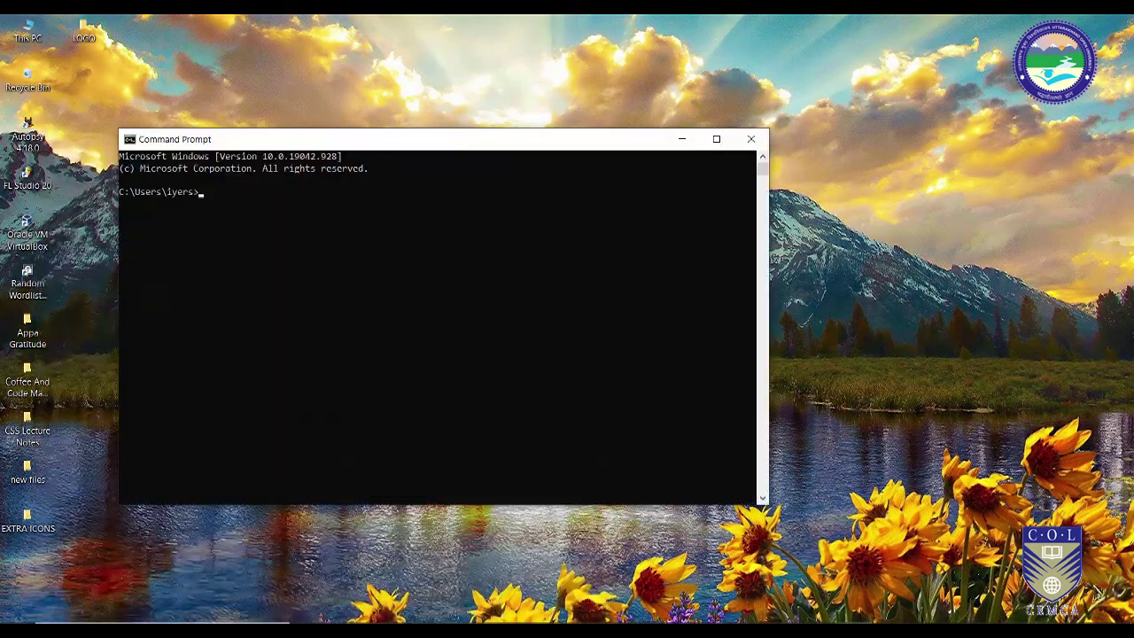
left_click_drag(514, 144, 641, 74)
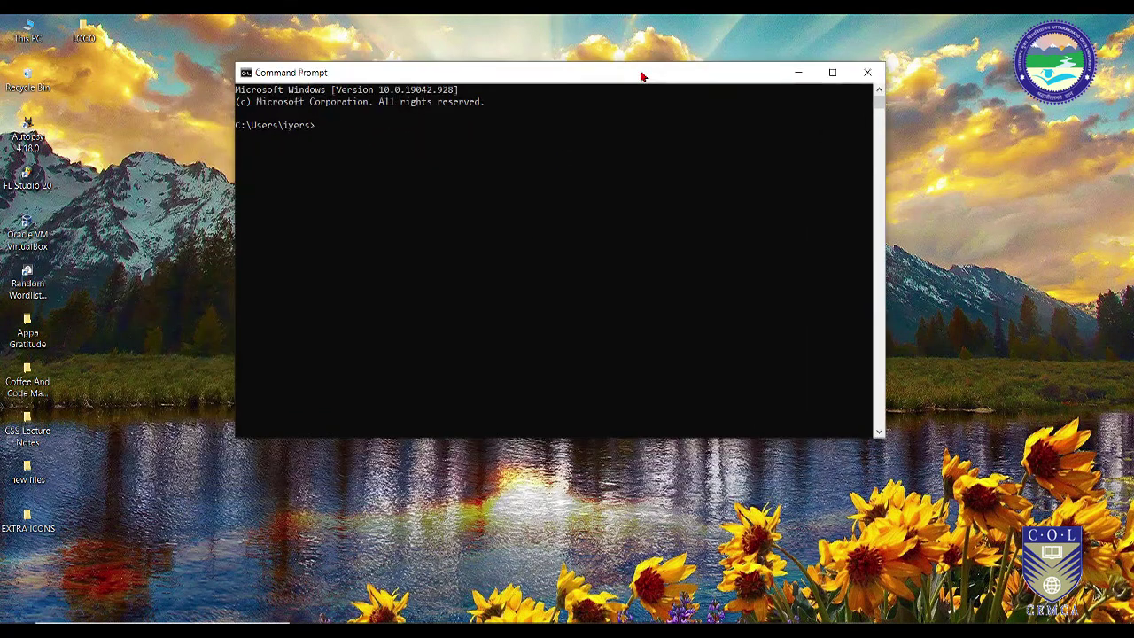
type("nslookupp")
key("Return")
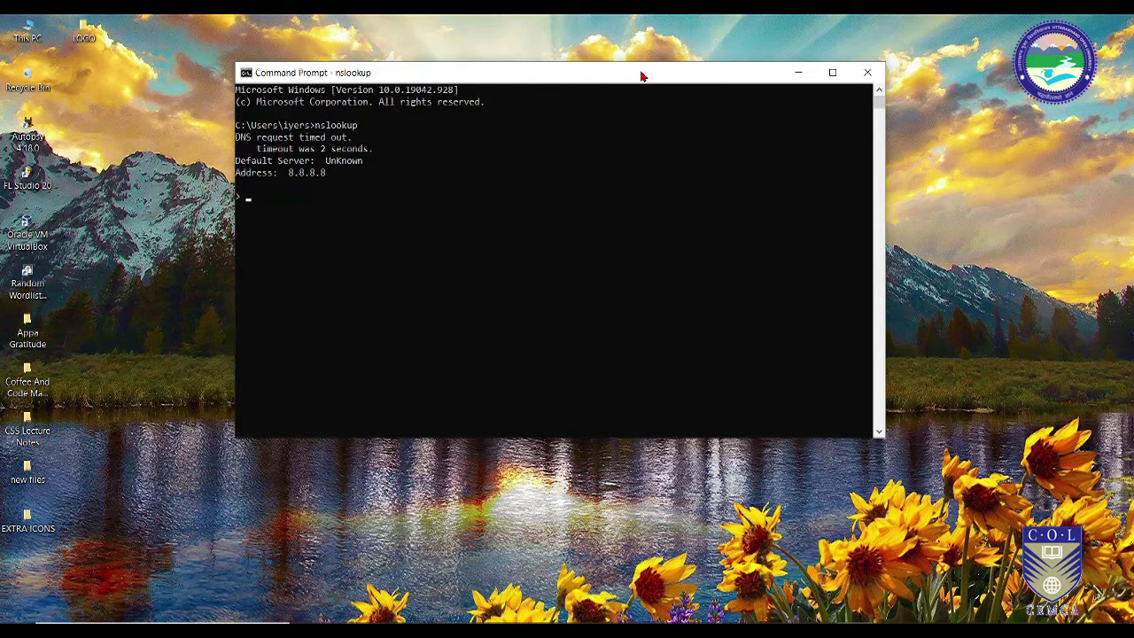
key("ctrl+c")
Step: Run whois, which Windows does not recognize, then clear the console with cls
type("whois")
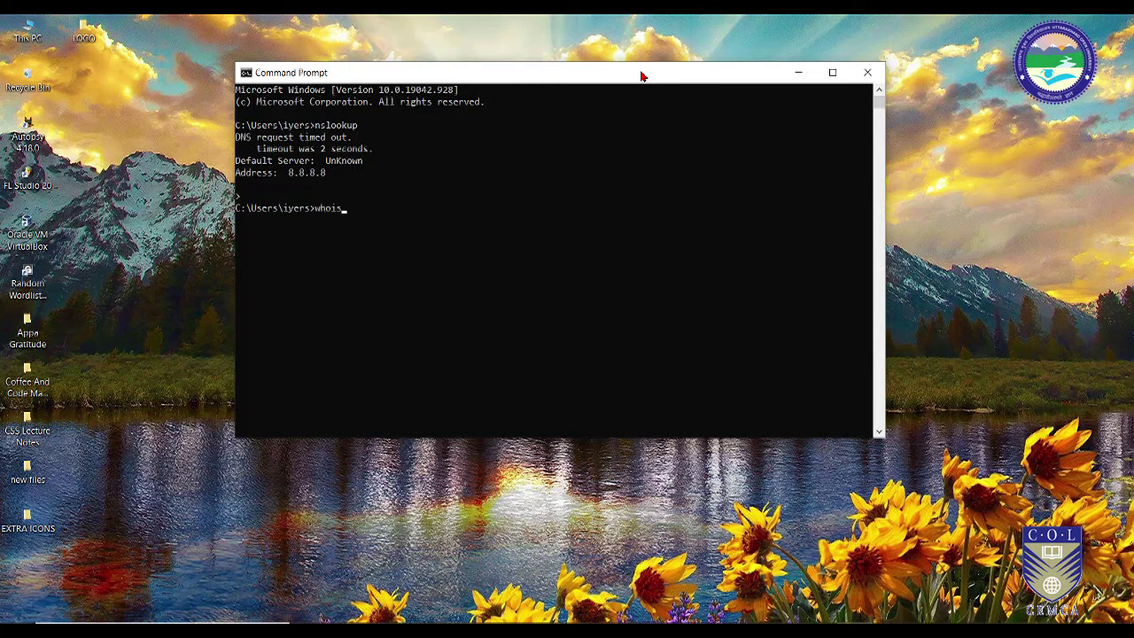
key("Return")
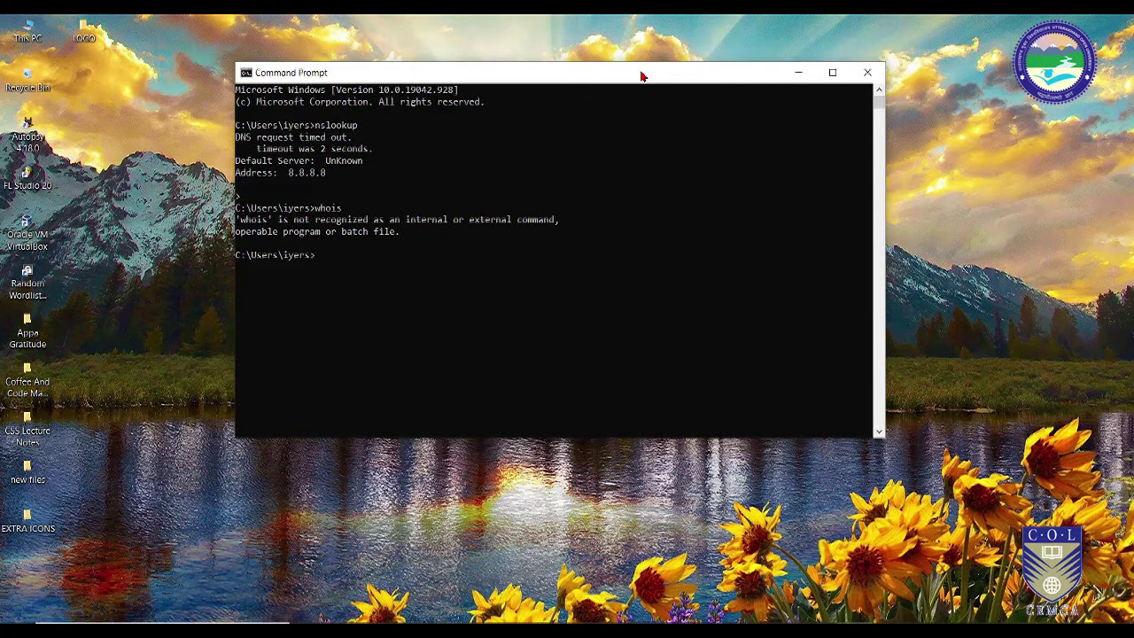
type("nslookup")
key("BackSpace")
key("BackSpace")
key("BackSpace")
key("BackSpace")
key("BackSpace")
key("BackSpace")
key("BackSpace")
key("BackSpace")
type("cls")
key("Return")
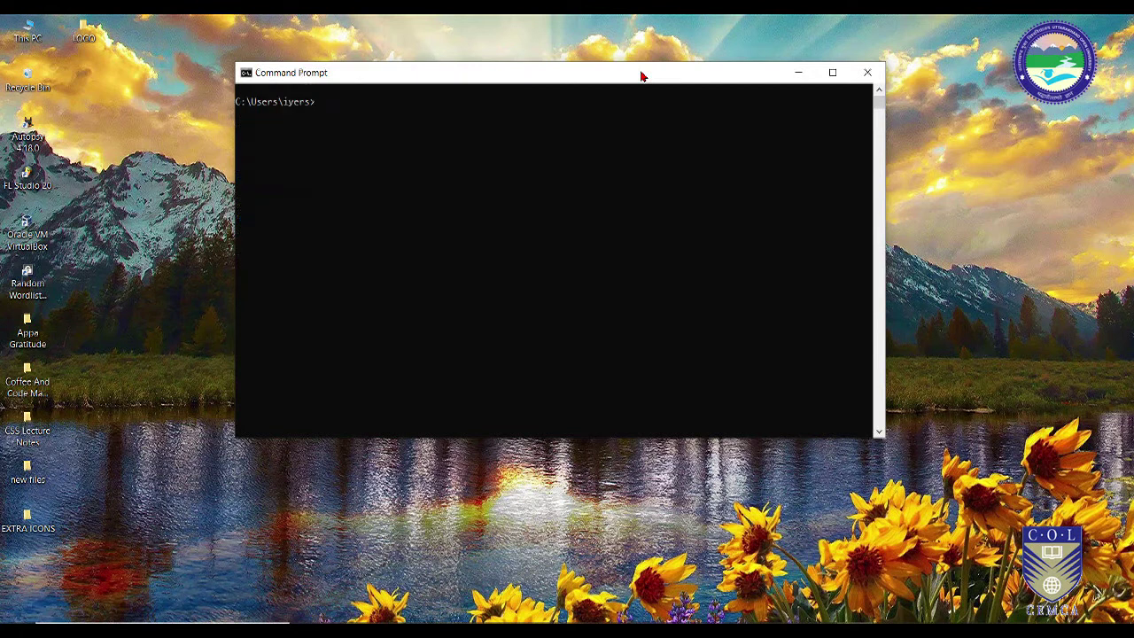
Step: Look up google.co.in with nslookup and highlight the dns.google server at 8.8.8.8
type("nslookup google.co.in")
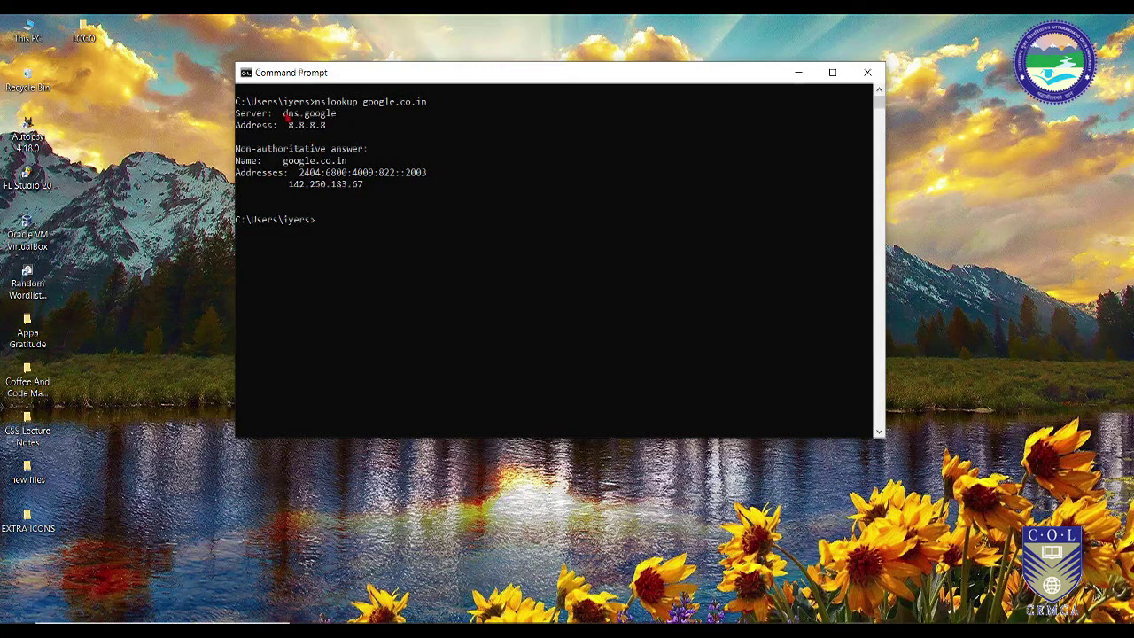
left_click_drag(280, 115, 327, 126)
left_click(338, 200)
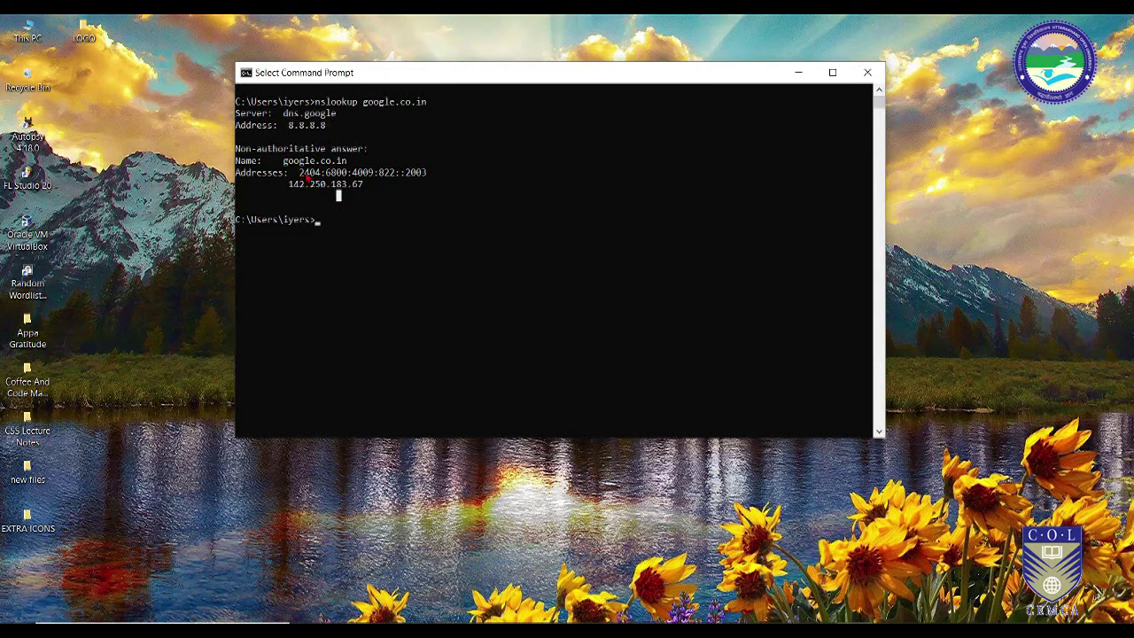
Step: Highlight the IPv6 address 2404:6800:4009:822::2003, the queried domain, and IPv4 address 142.250.183.67
left_click_drag(289, 187, 367, 188)
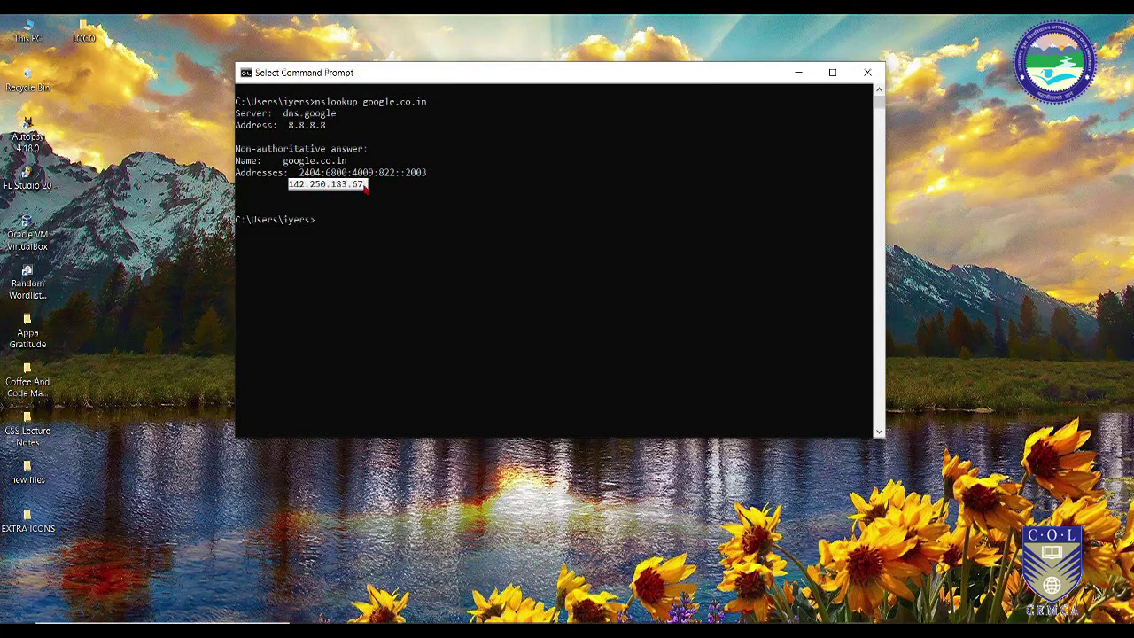
left_click(317, 195)
left_click_drag(289, 184, 364, 186)
left_click_drag(295, 172, 431, 179)
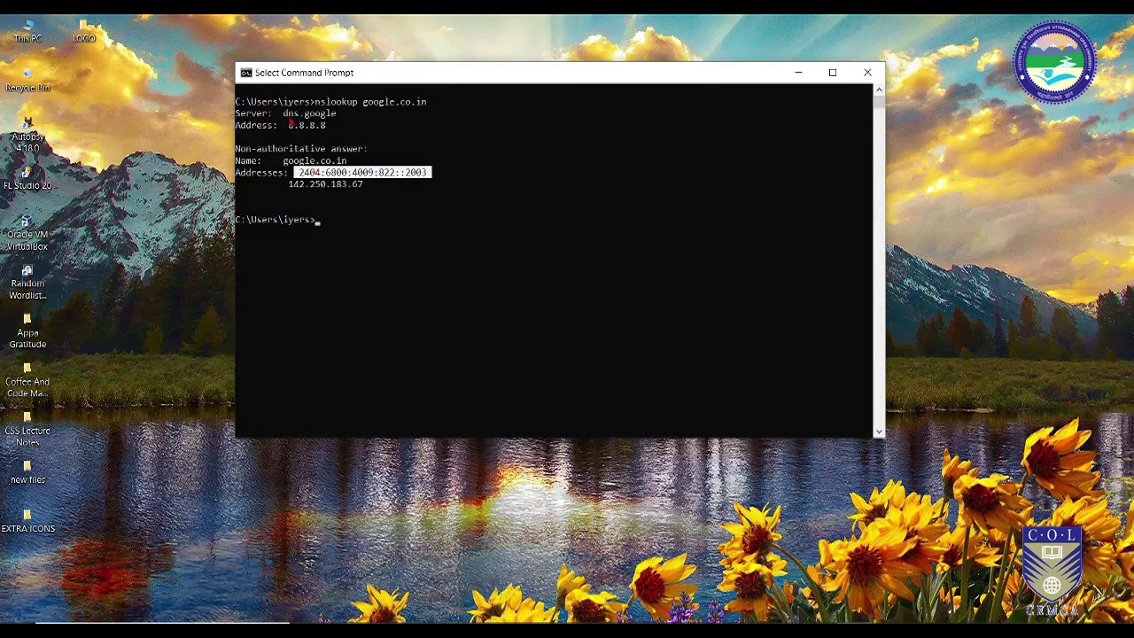
double_click(367, 102)
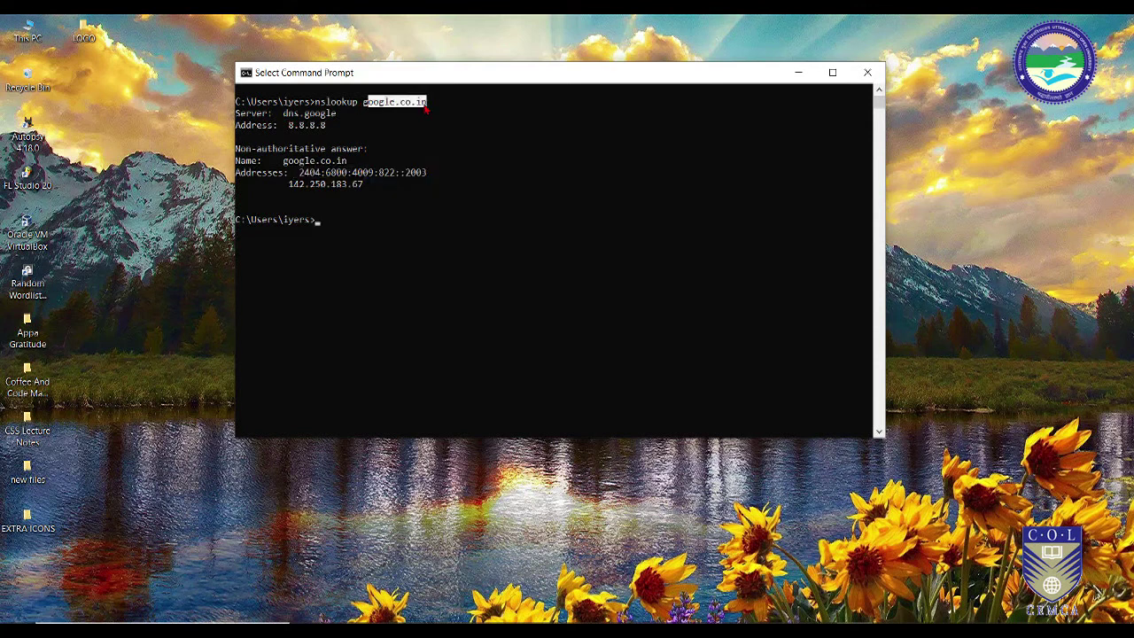
left_click(365, 103)
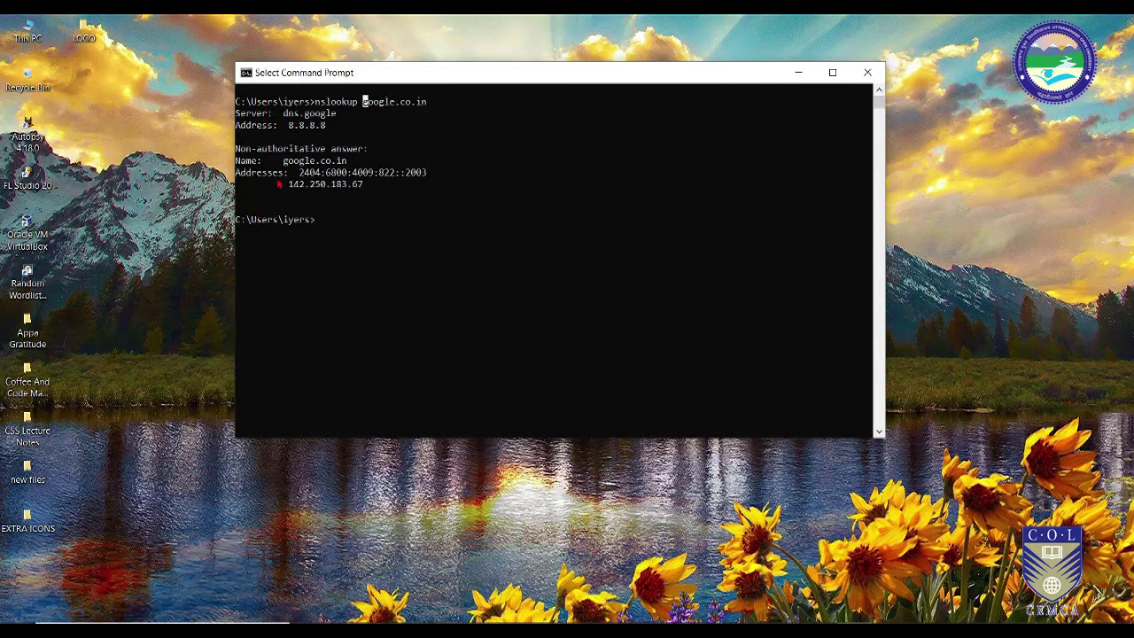
left_click_drag(289, 183, 361, 192)
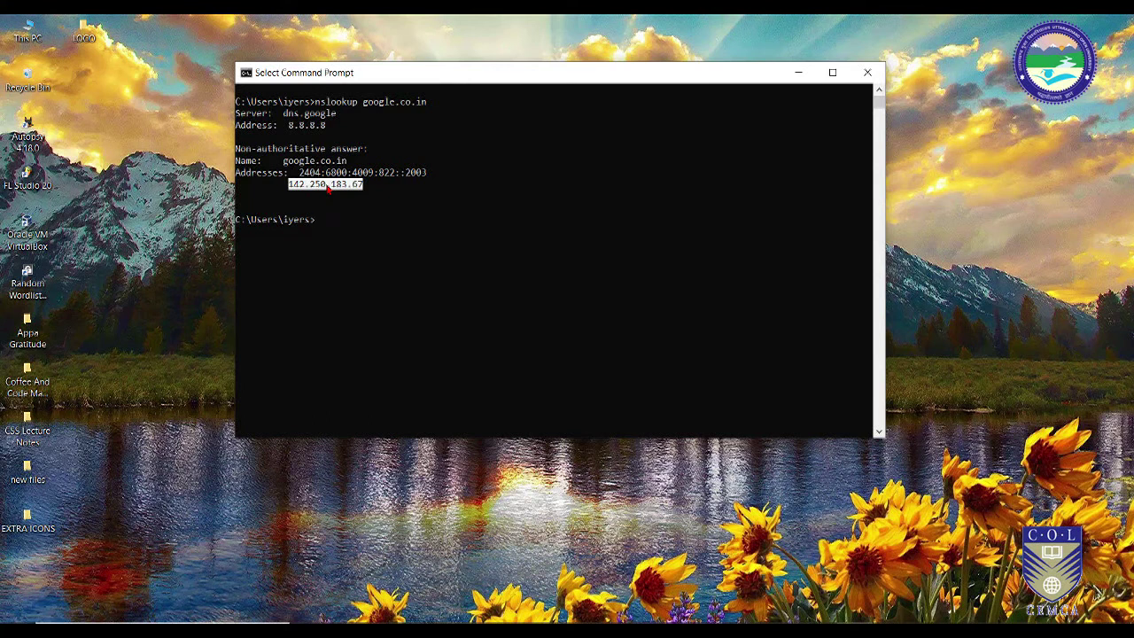
Step: Rerun the google.co.in nslookup, highlight 142.250.183.67 again, and clear the console with cls
key("Up")
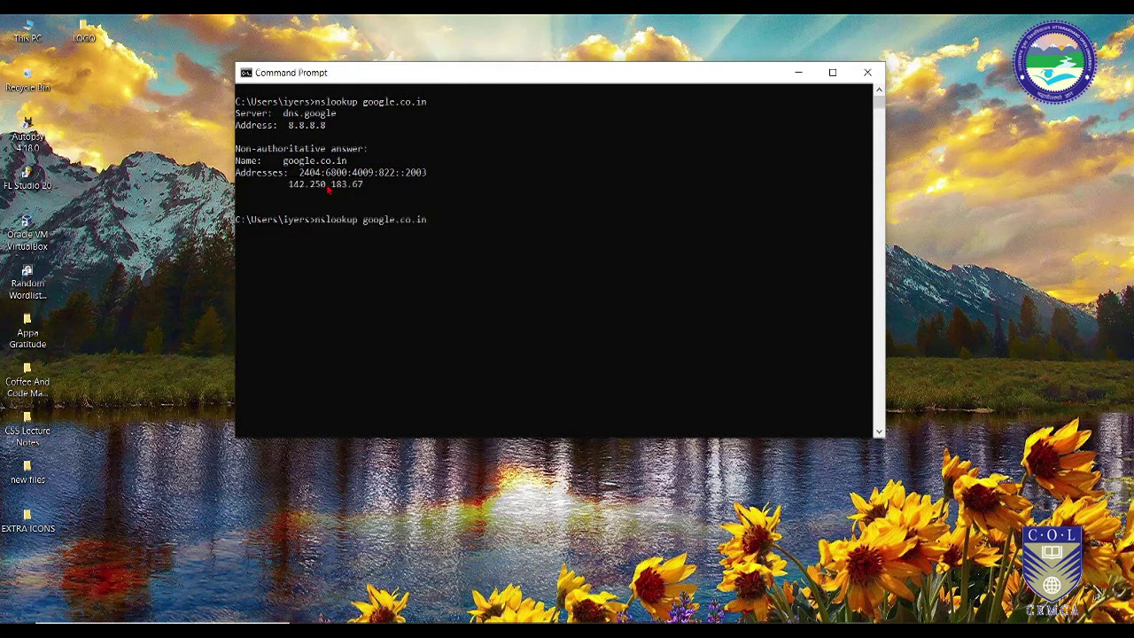
key("Return")
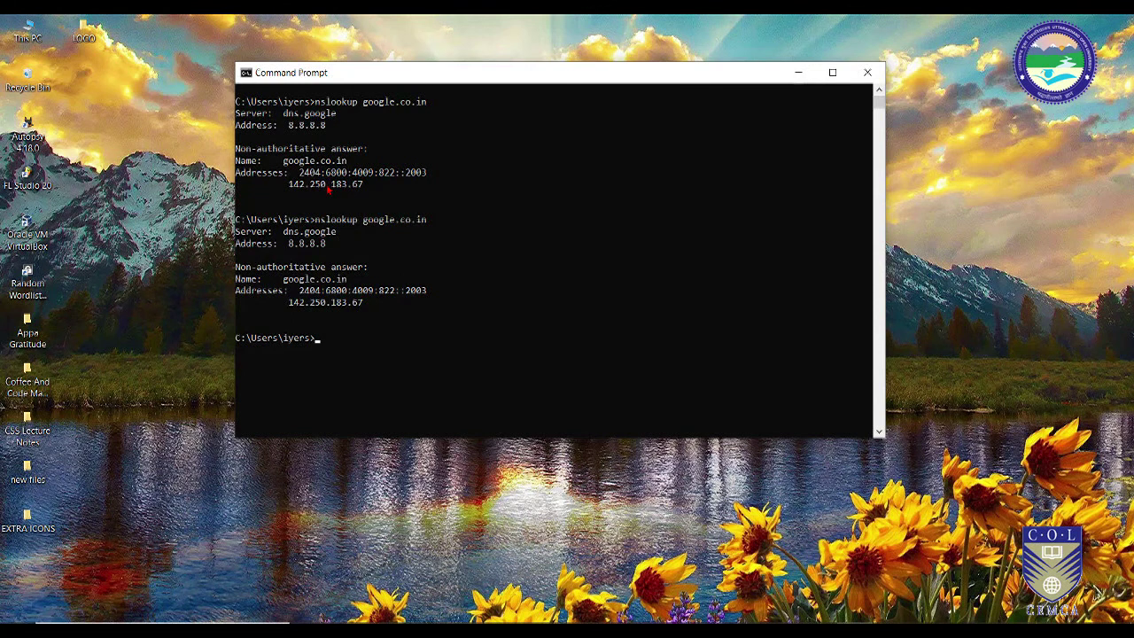
left_click_drag(369, 309, 291, 309)
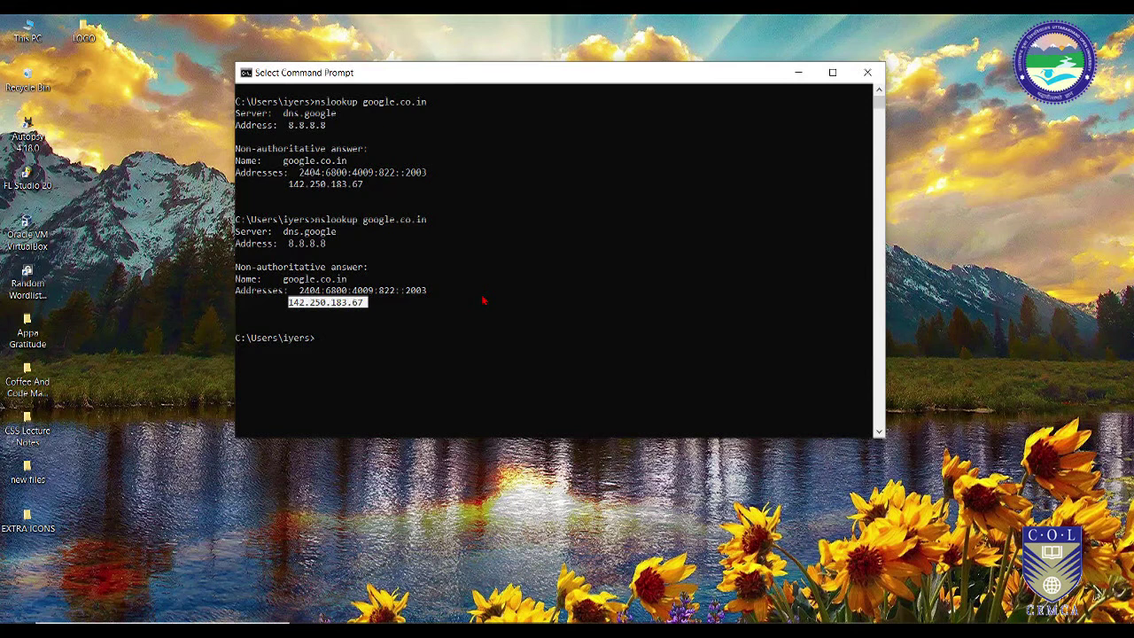
type("cls")
key("Return")
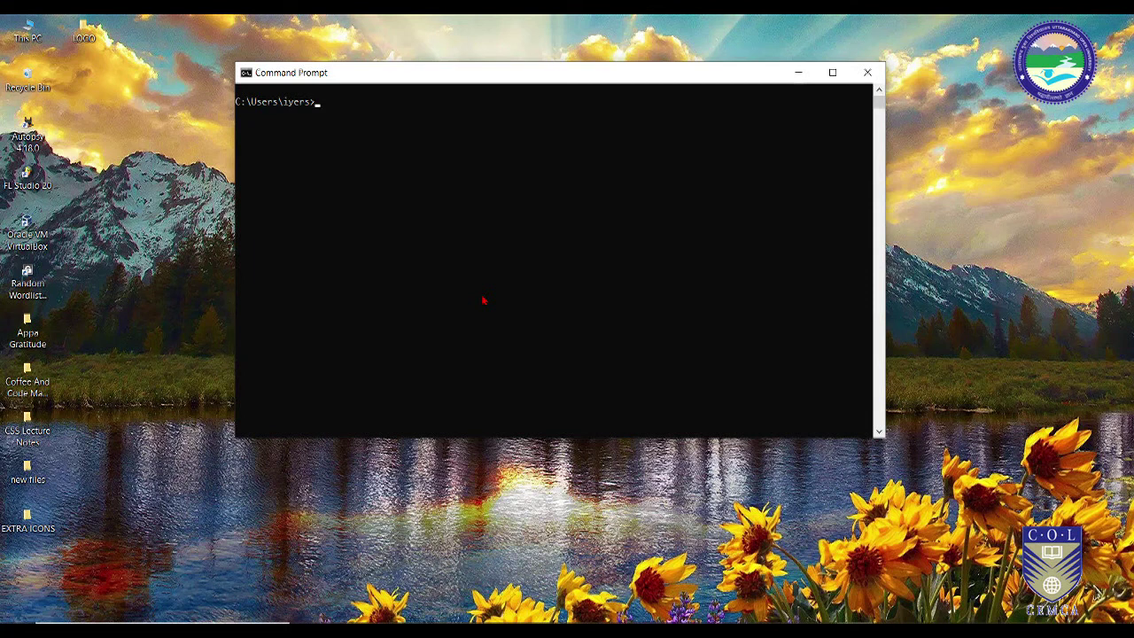
Step: Start interactive nslookup and resolve facebook.com to 31.13.79.35
type("nslookup google.co.in")
key("BackSpace")
key("BackSpace")
key("BackSpace")
key("BackSpace")
key("BackSpace")
key("BackSpace")
key("BackSpace")
key("BackSpace")
key("BackSpace")
key("BackSpace")
key("BackSpace")
key("BackSpace")
key("Return")
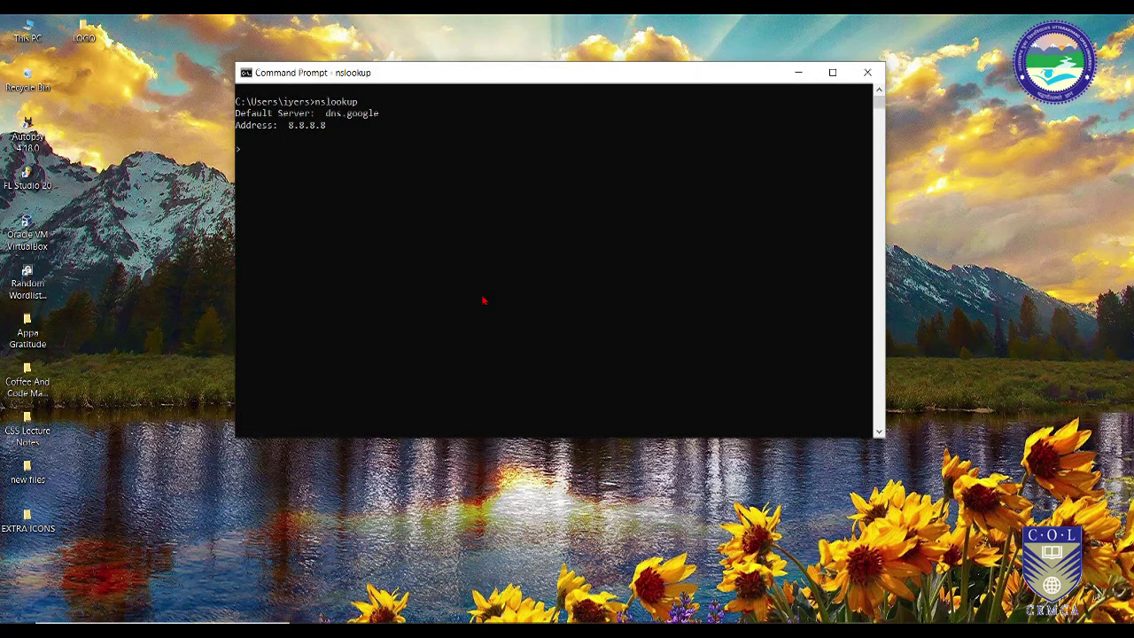
type("facebook.com")
key("Return")
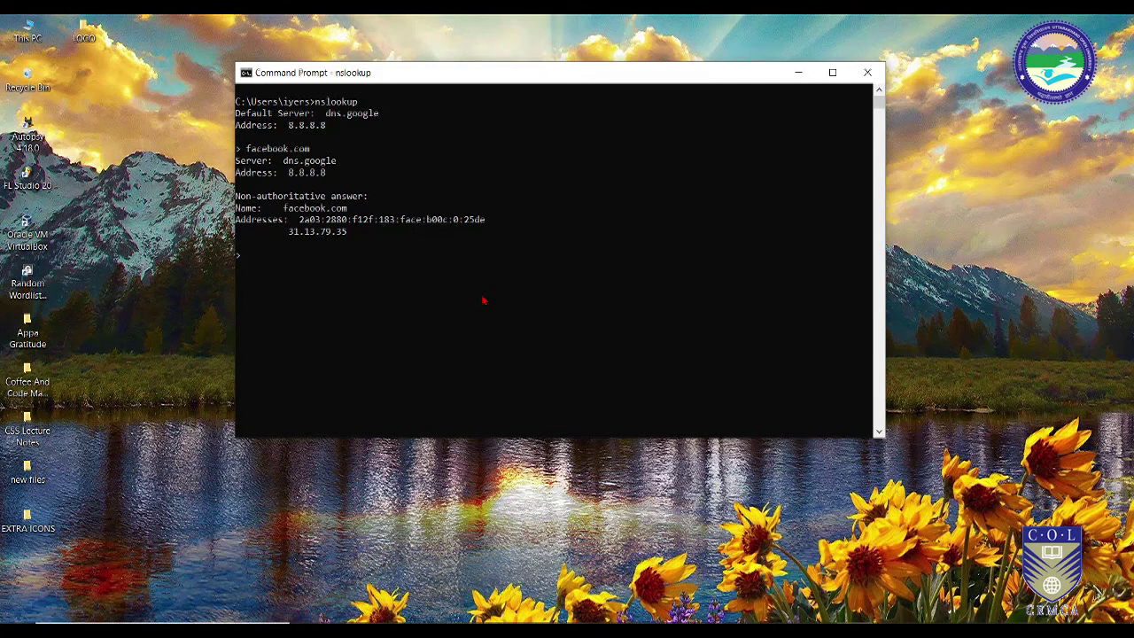
Step: Resolve learnityourway.com and highlight its addresses 172.67.131.39 and 104.21.3.200
type("earnityourway.com")
key("Return")
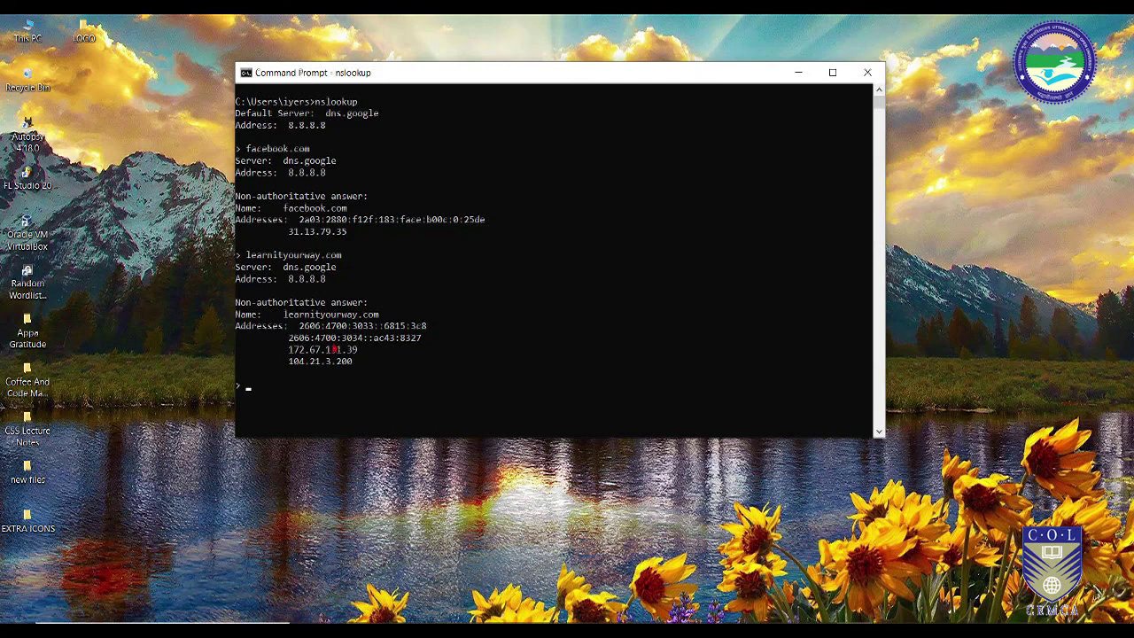
left_click_drag(285, 351, 358, 353)
left_click_drag(285, 363, 353, 364)
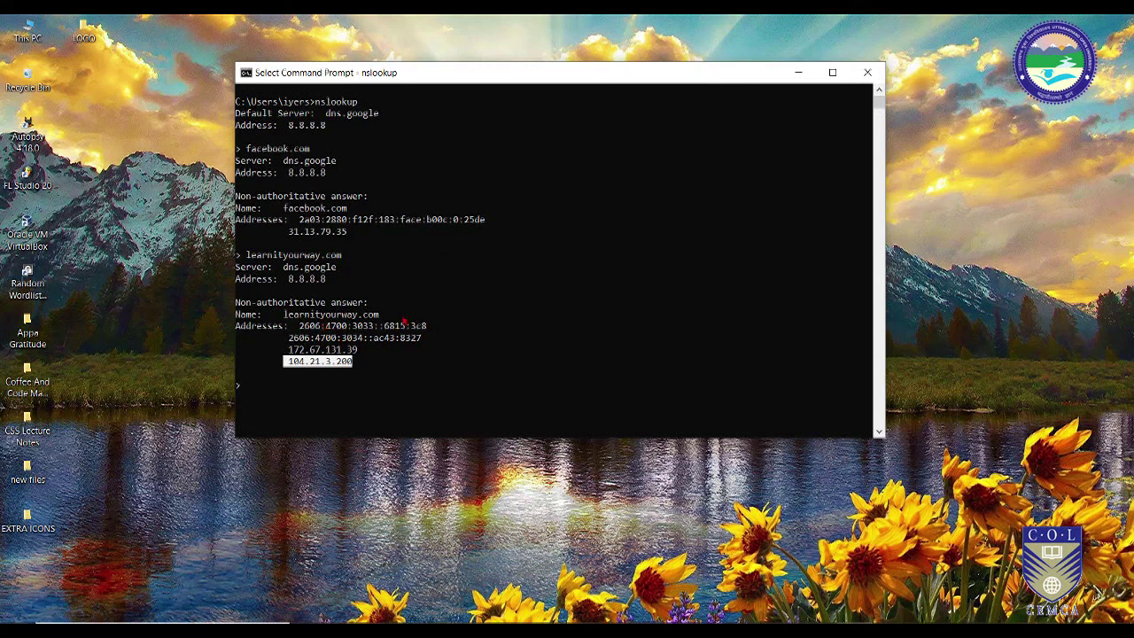
left_click(358, 361)
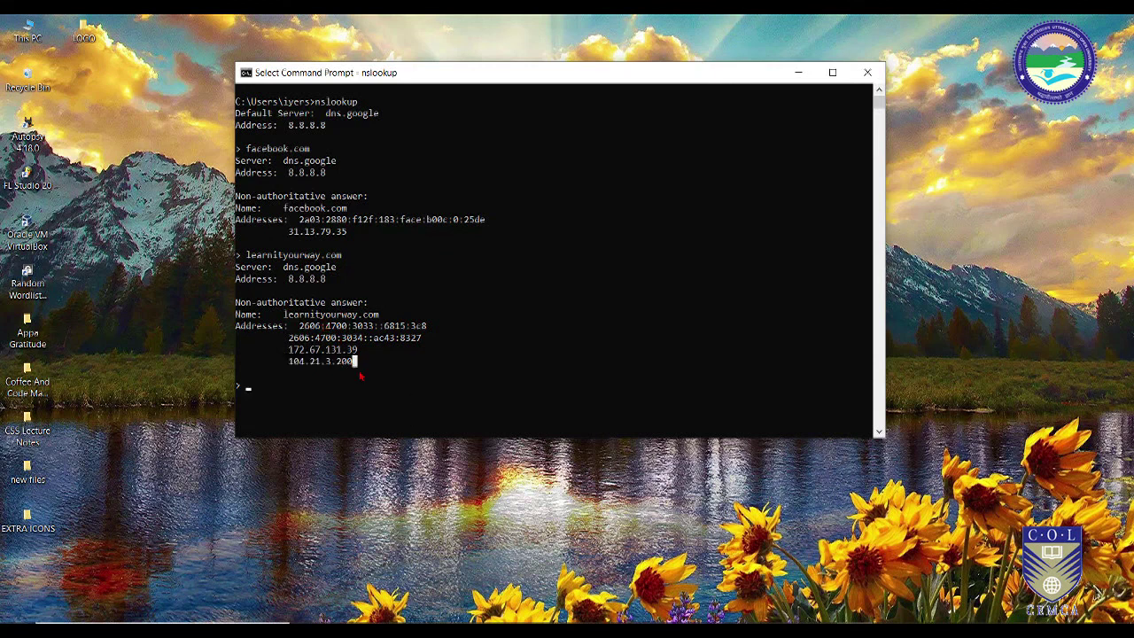
scroll(361, 379, "down", 2)
scroll(361, 380, "up", 2)
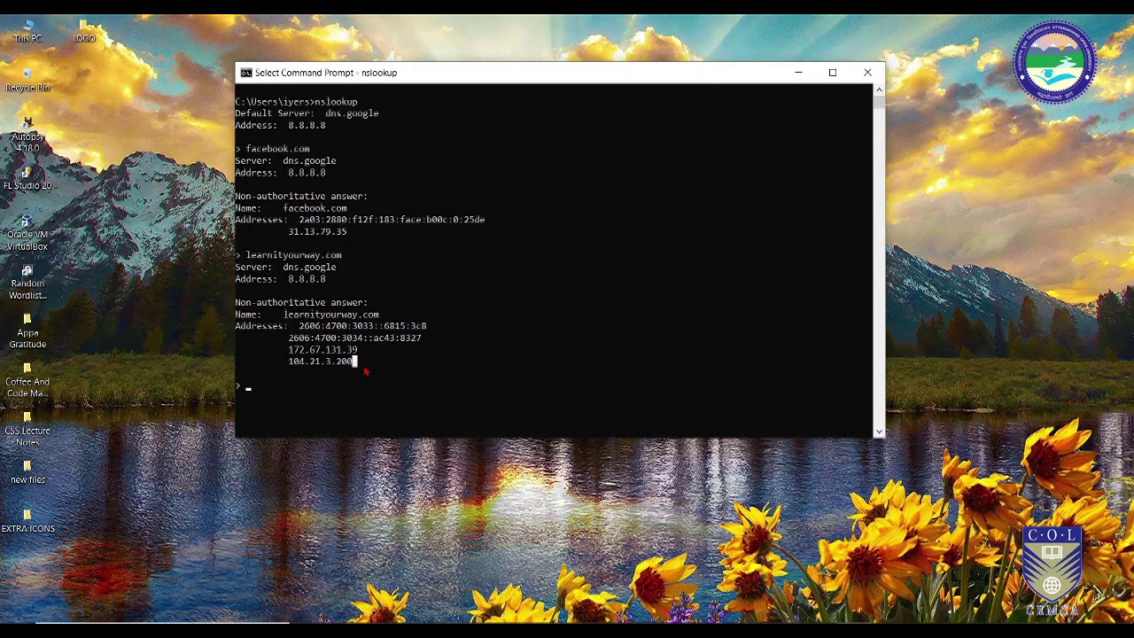